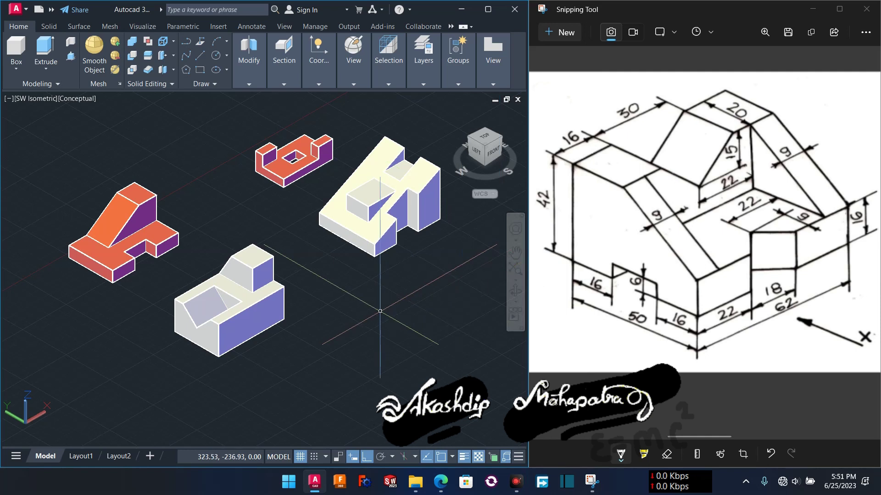
# Zoom and pan around the four finished solids to look them over.
pyautogui.scroll(-1, 361, 307)
pyautogui.scroll(1, 361, 308)
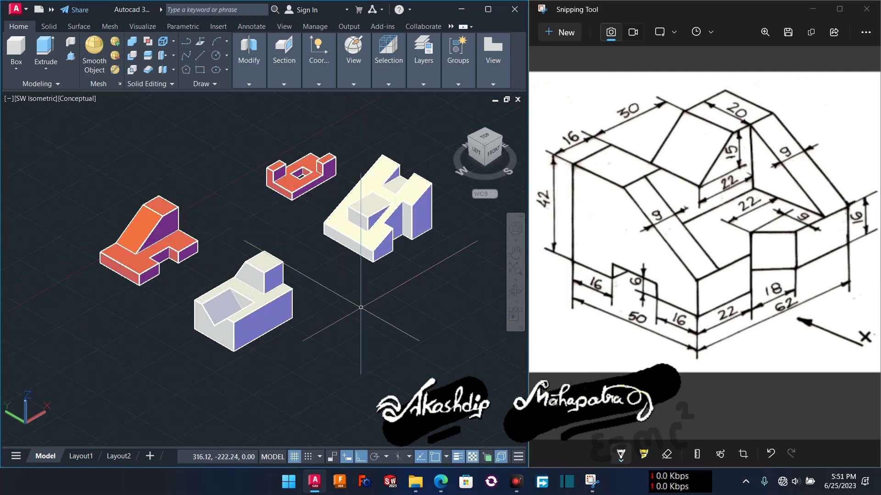
pyautogui.moveTo(361, 307)
pyautogui.mouseDown(button='middle')
pyautogui.moveTo(319, 313)
pyautogui.moveTo(248, 299)
pyautogui.moveTo(180, 255)
pyautogui.mouseUp(button='middle')
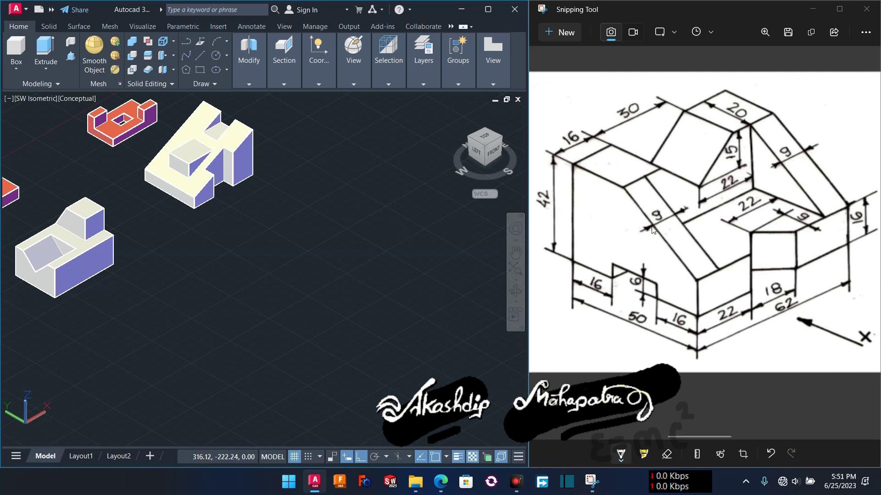
pyautogui.write('p')
pyautogui.press('Return')
pyautogui.moveTo(431, 268)
pyautogui.mouseDown()
pyautogui.moveTo(393, 266)
pyautogui.moveTo(360, 246)
pyautogui.mouseUp()
pyautogui.press('Escape')
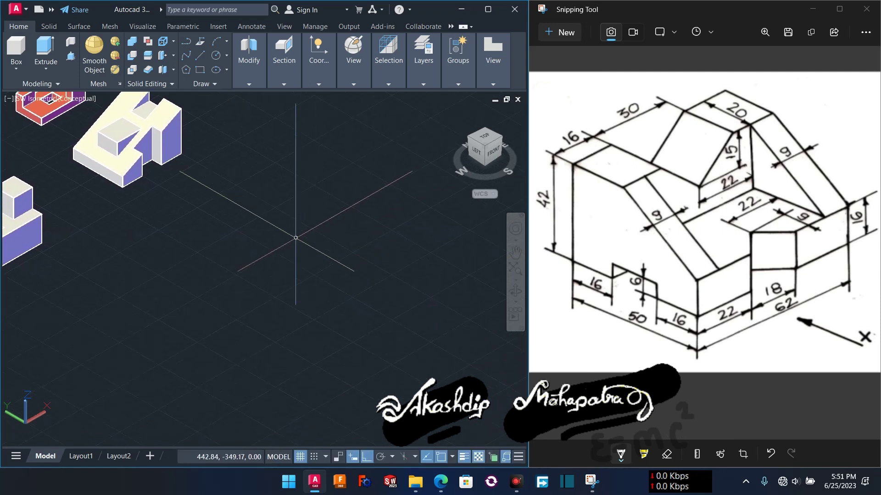
pyautogui.scroll(2, 275, 243)
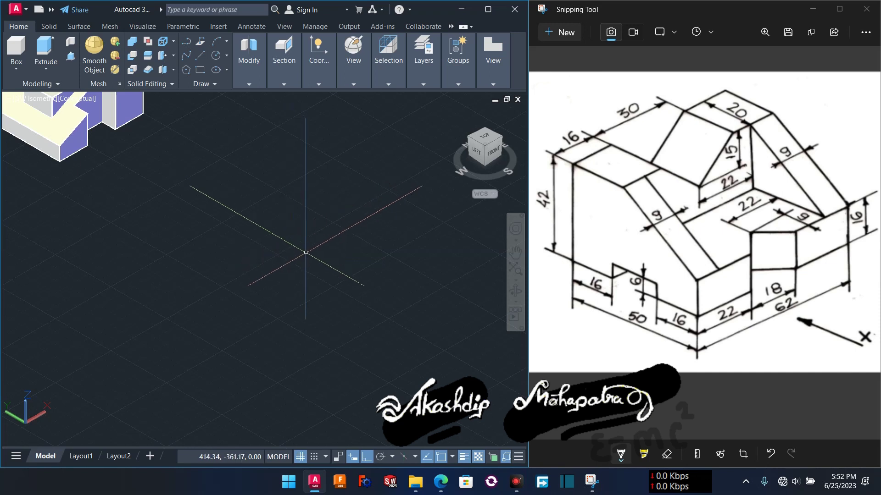
pyautogui.scroll(-2, 306, 253)
pyautogui.scroll(2, 306, 253)
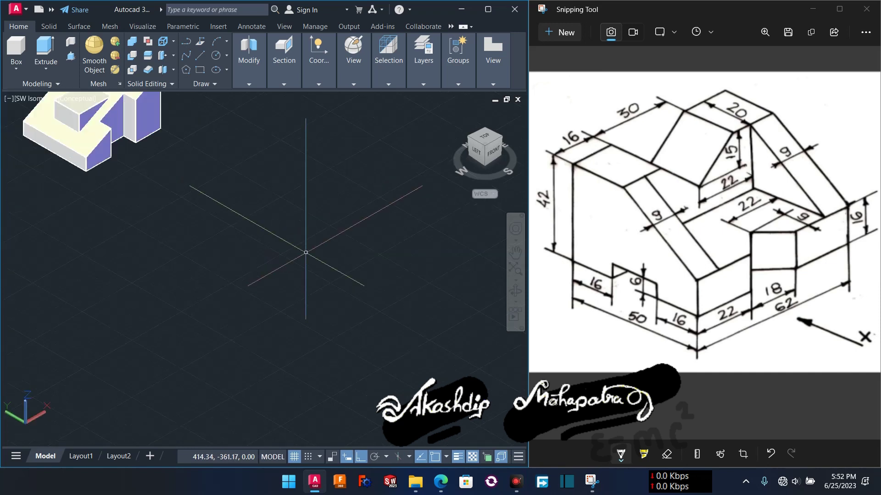
pyautogui.scroll(-2, 306, 253)
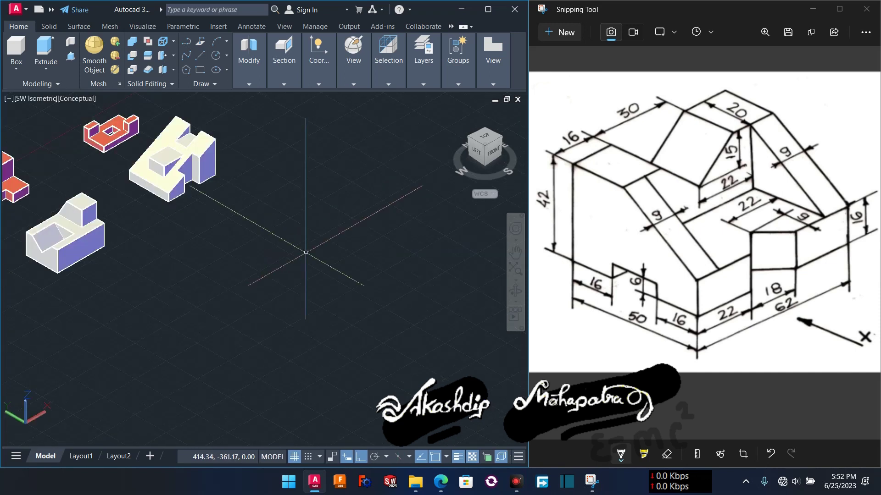
# Bring all four solids back into view and show the preset view list.
pyautogui.moveTo(303, 251); pyautogui.dragTo(268, 226, button='middle')
pyautogui.scroll(2, 354, 161)
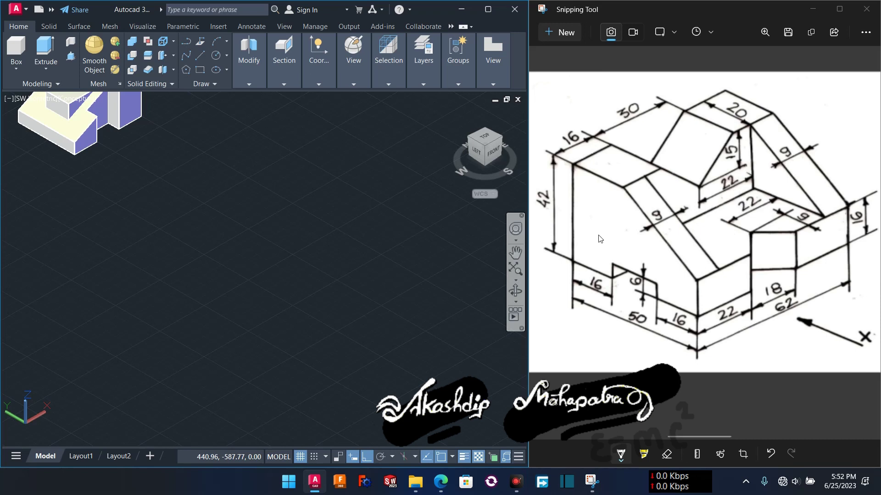
pyautogui.scroll(-5, 252, 246)
pyautogui.scroll(2, 319, 276)
pyautogui.moveTo(319, 275); pyautogui.dragTo(349, 289, button='middle')
pyautogui.scroll(2, 284, 271)
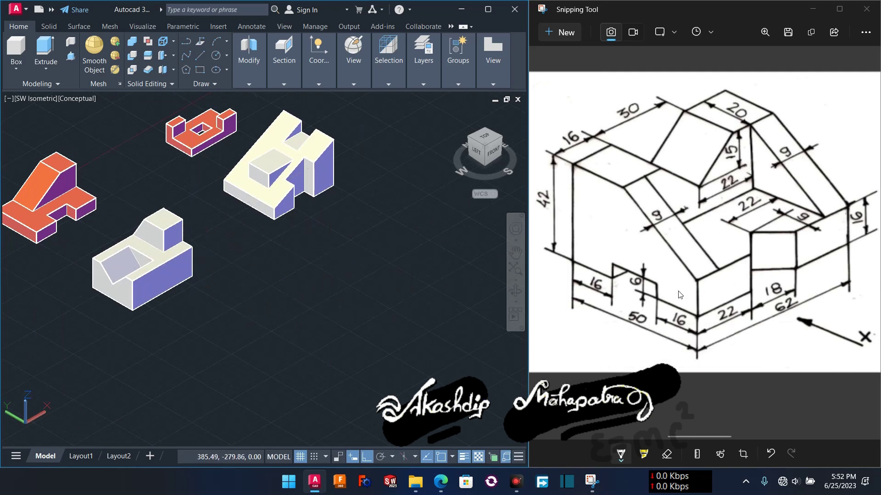
pyautogui.click(34, 98)
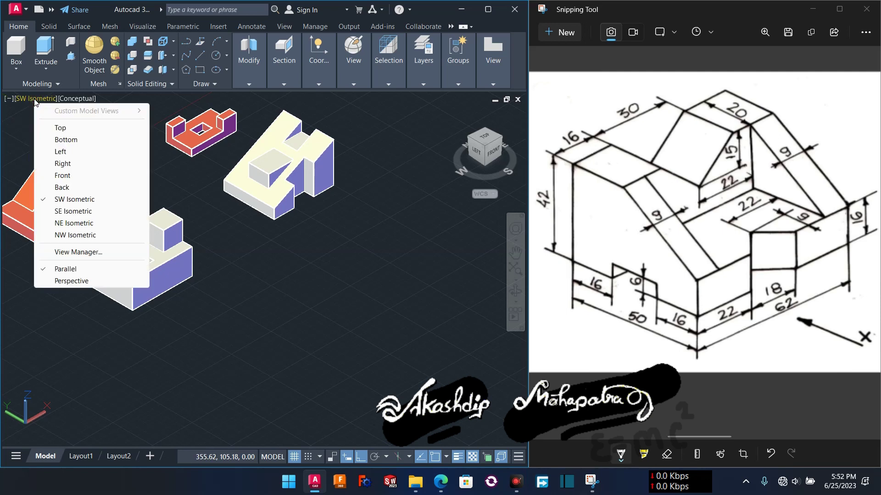
# Switch the viewport to the Left view, then window-select and deselect the existing solids.
pyautogui.click(59, 152)
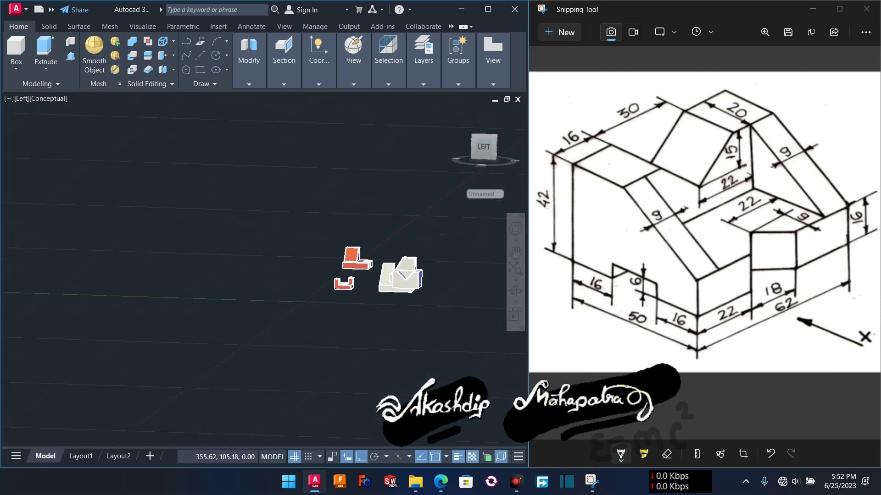
pyautogui.moveTo(312, 234); pyautogui.dragTo(77, 196, button='middle')
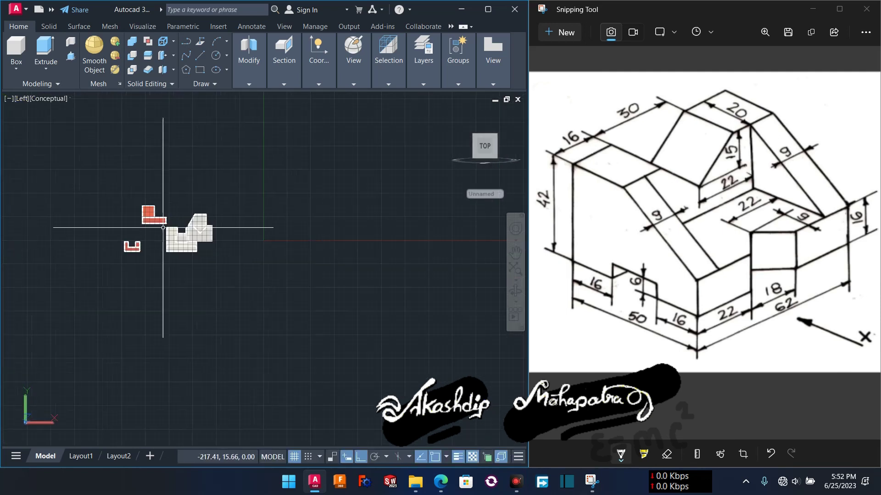
pyautogui.click(96, 182)
pyautogui.click(283, 319)
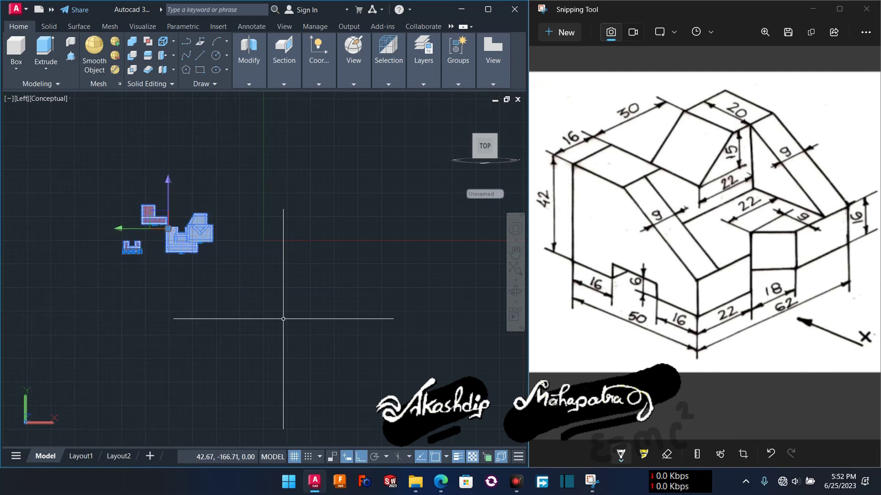
pyautogui.press('Escape')
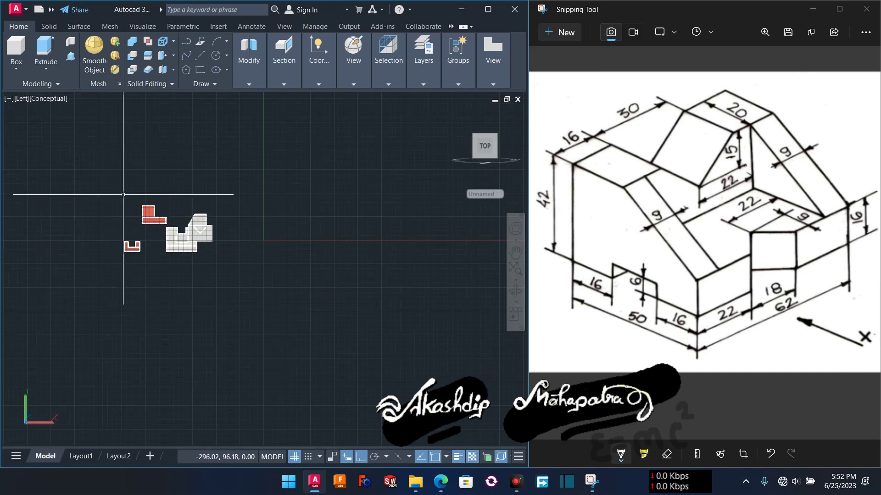
# Pan the existing solids off-screen to leave empty drawing space.
pyautogui.scroll(3, 172, 235)
pyautogui.moveTo(267, 243); pyautogui.dragTo(166, 266, button='middle')
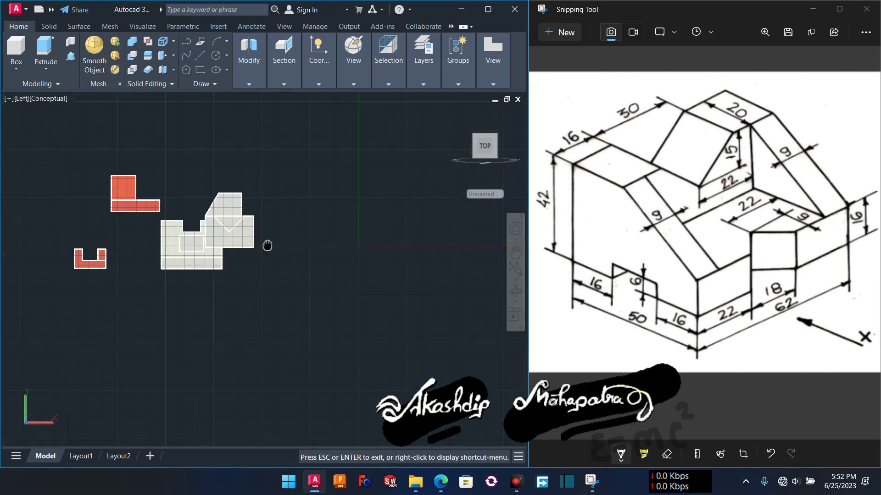
pyautogui.moveTo(166, 266); pyautogui.dragTo(23, 250)
pyautogui.press('Escape')
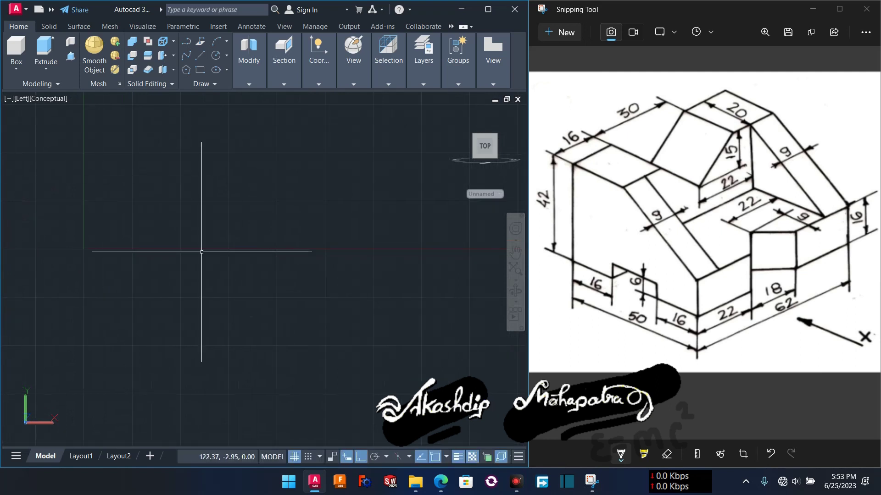
pyautogui.write('l')
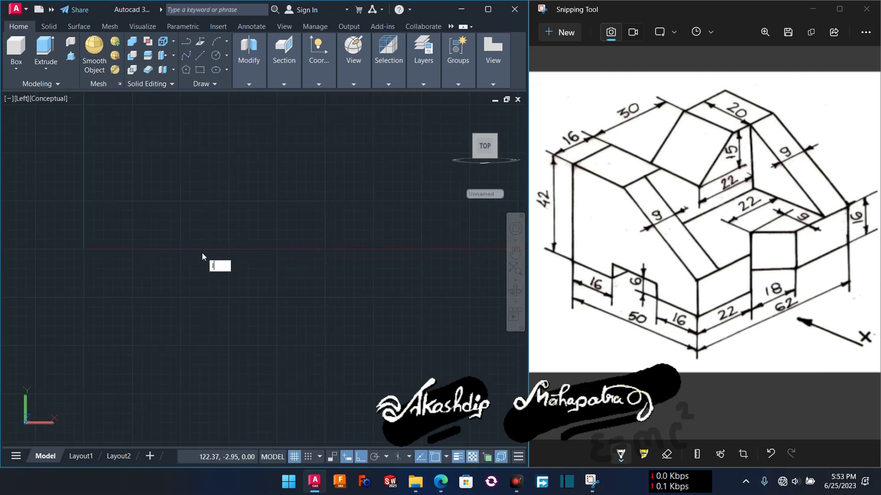
# Draw the bottom notch lines: 16 across, 6 up, 16 across, 6 down.
pyautogui.press('Return')
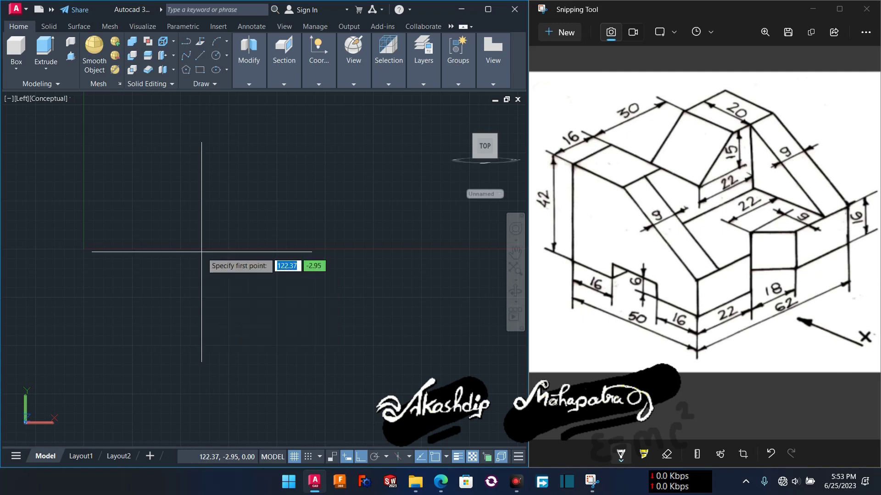
pyautogui.click(156, 318)
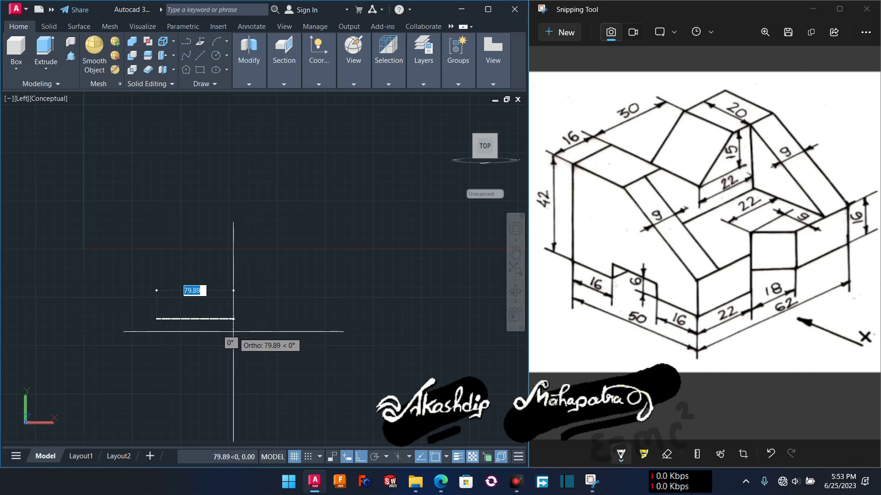
pyautogui.write('16')
pyautogui.press('Return')
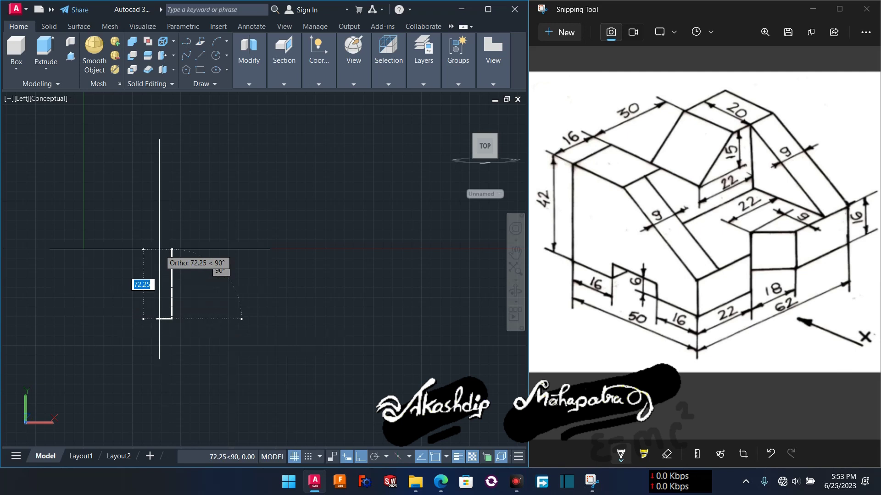
pyautogui.write('66')
pyautogui.press('Return')
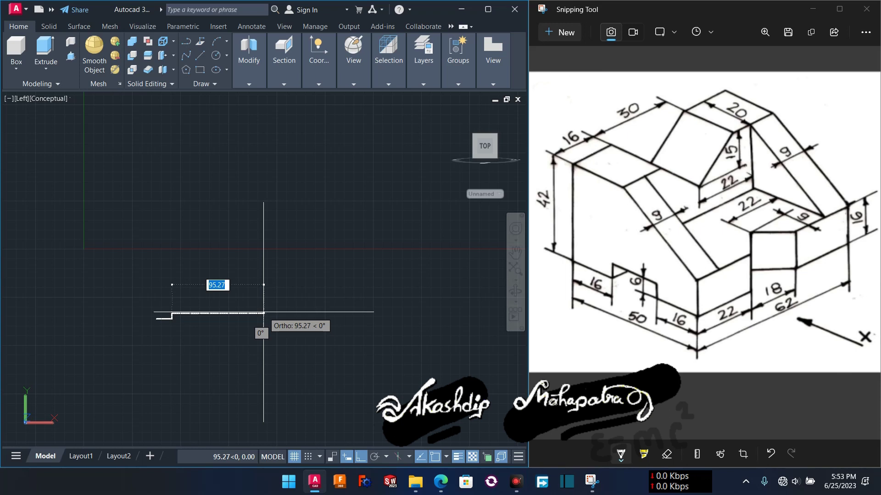
pyautogui.write('16')
pyautogui.press('Return')
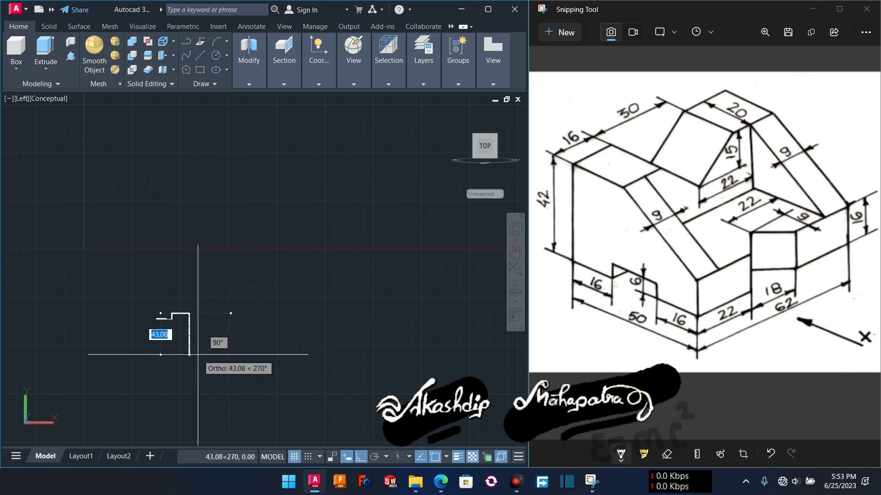
pyautogui.write('6')
pyautogui.press('Return')
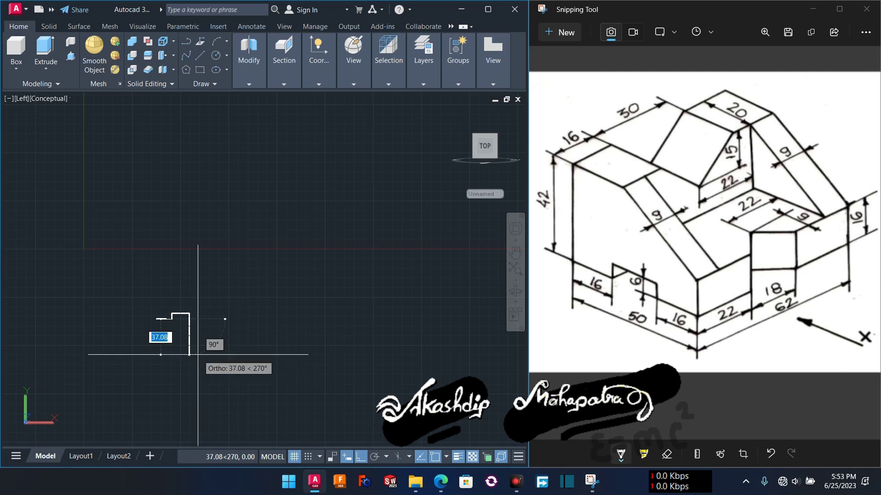
# Continue the profile with a 16-unit horizontal and a 16-unit vertical segment.
pyautogui.write('16')
pyautogui.press('Return')
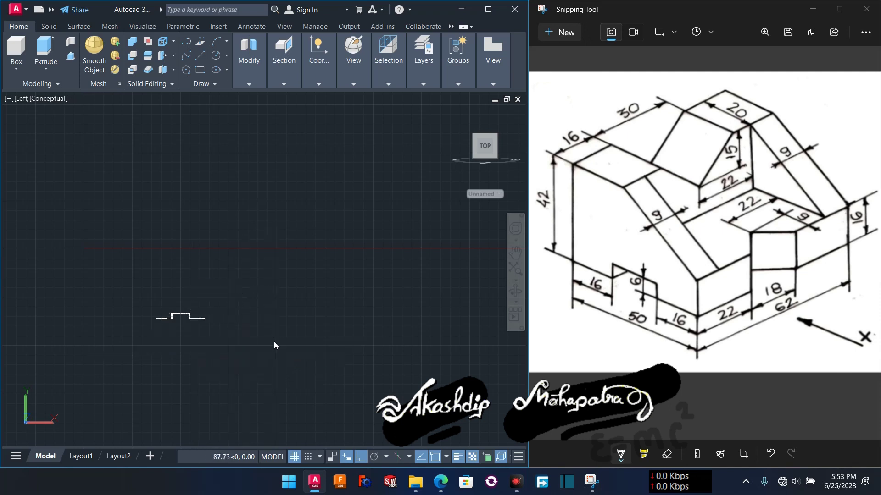
pyautogui.write('16')
pyautogui.press('Return')
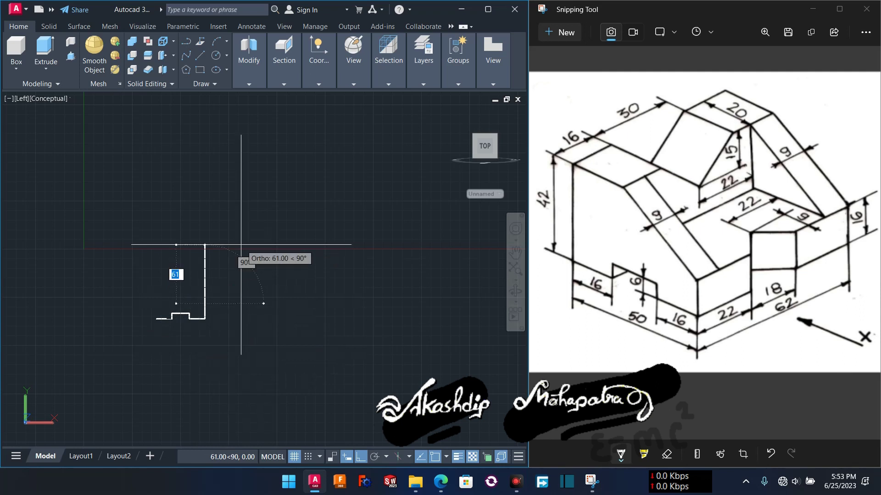
pyautogui.scroll(5, 170, 299)
pyautogui.press('Escape')
# Draw the 42-unit left edge, the 20-unit top edge and the sloped edge to the right side.
pyautogui.press('space')
pyautogui.moveTo(186, 309); pyautogui.dragTo(238, 283, button='middle')
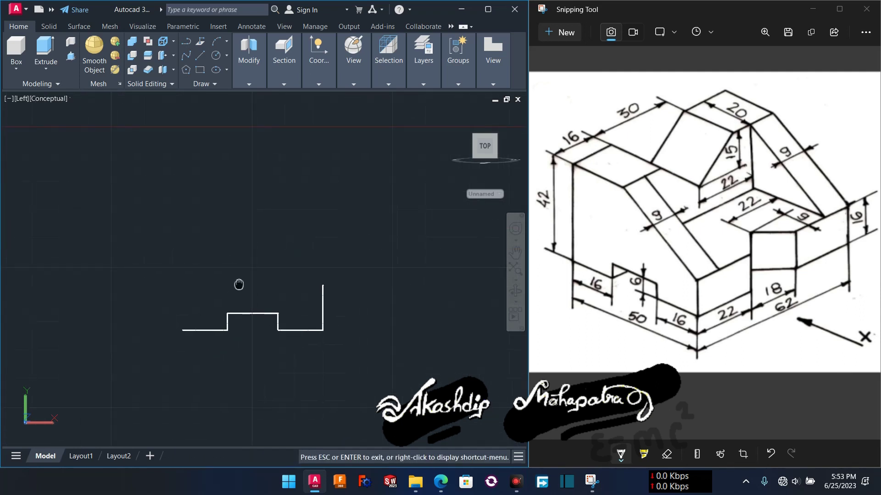
pyautogui.click(182, 329)
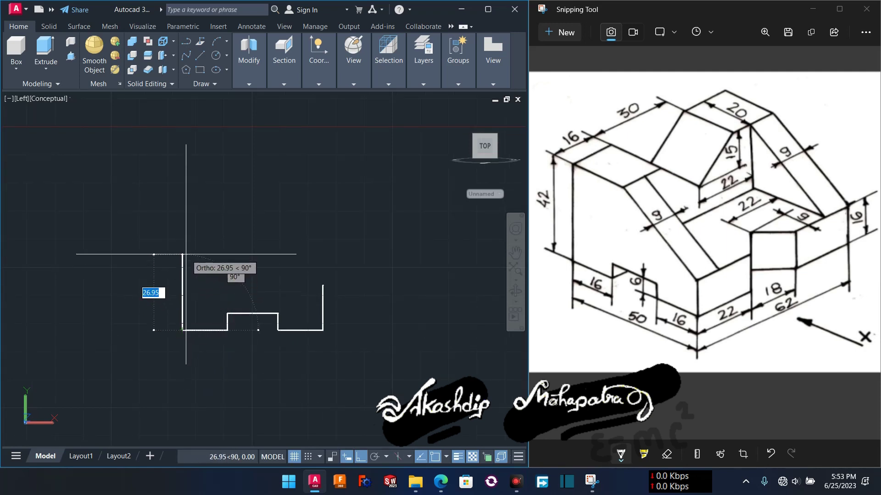
pyautogui.write('42')
pyautogui.press('Return')
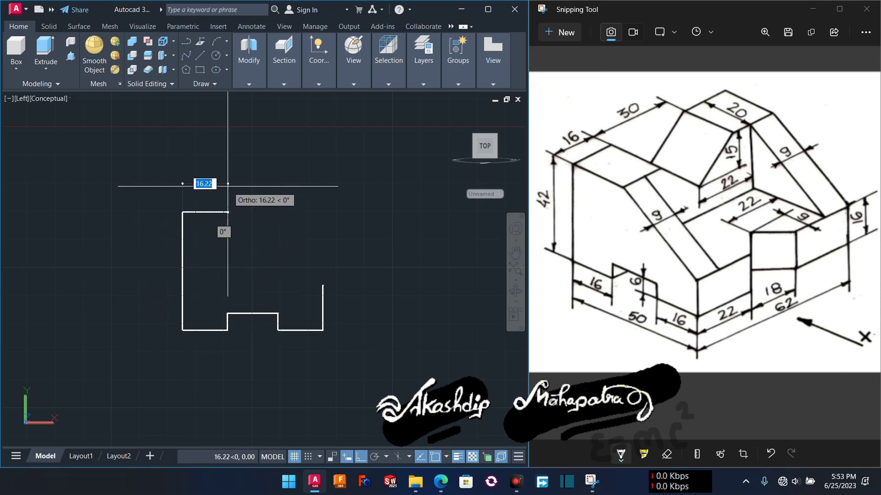
pyautogui.write('20')
pyautogui.press('Return')
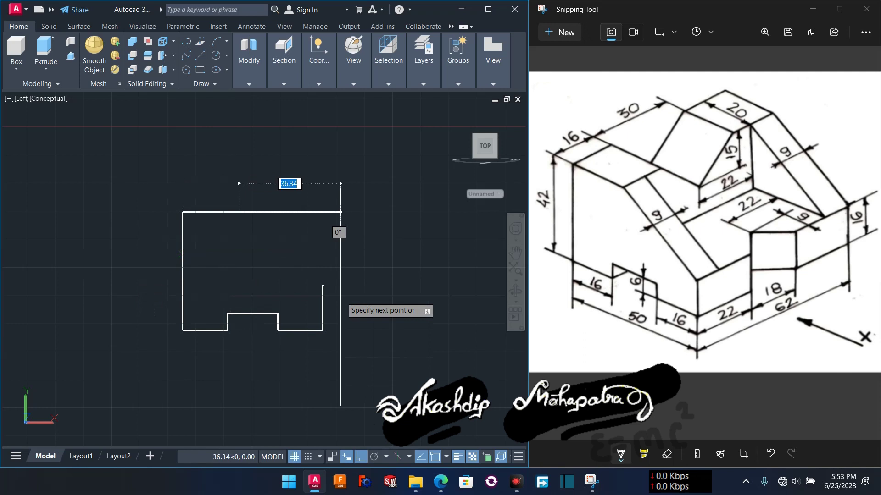
pyautogui.click(323, 286)
pyautogui.press('Return')
# Add a 42-unit horizontal guide and a vertical guide dropping from the top edge's end.
pyautogui.press('Return')
pyautogui.click(323, 285)
pyautogui.write('42')
pyautogui.press('Return')
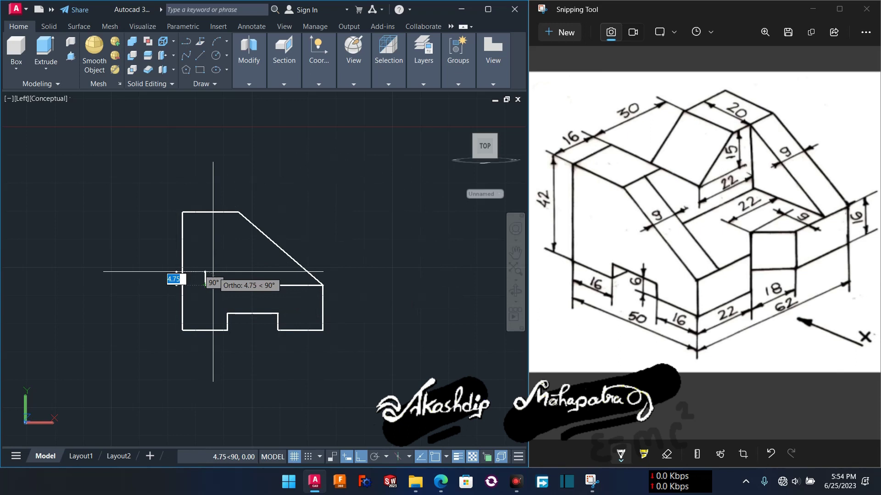
pyautogui.press('Escape')
pyautogui.press('Return')
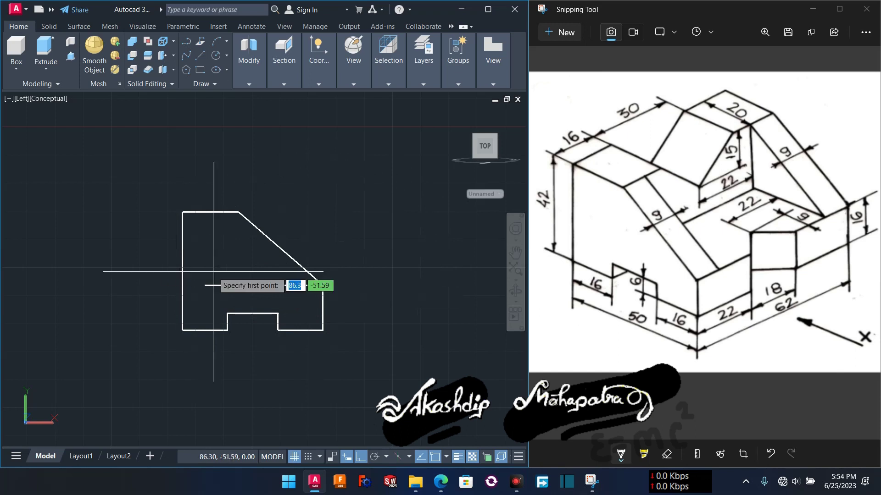
pyautogui.click(239, 213)
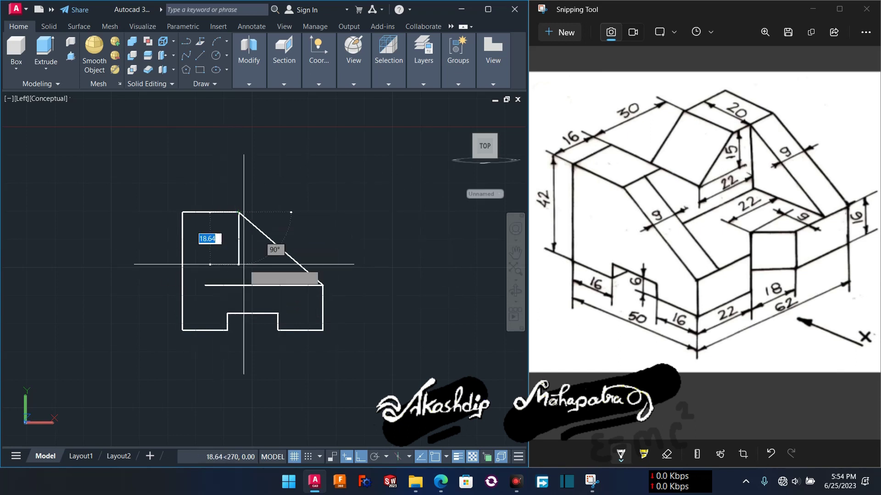
pyautogui.click(239, 294)
pyautogui.press('Escape')
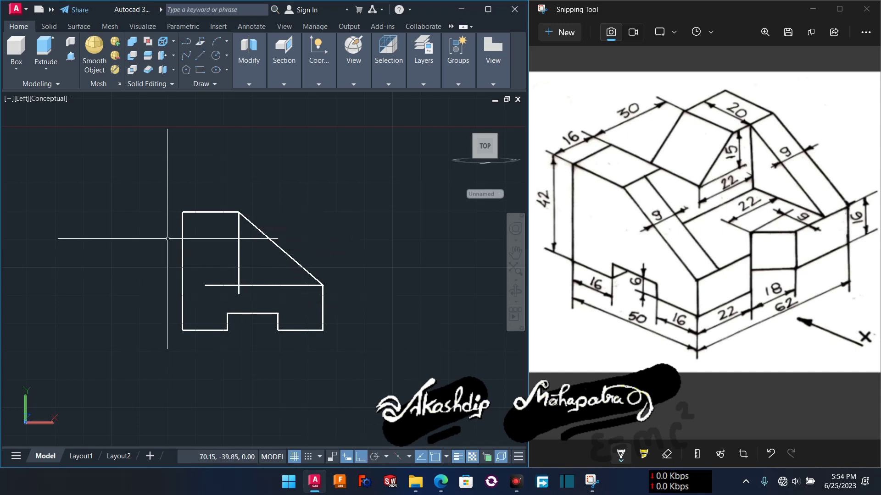
# Trim the horizontal and vertical guide stubs to leave the inner step under the slope.
pyautogui.write('tr')
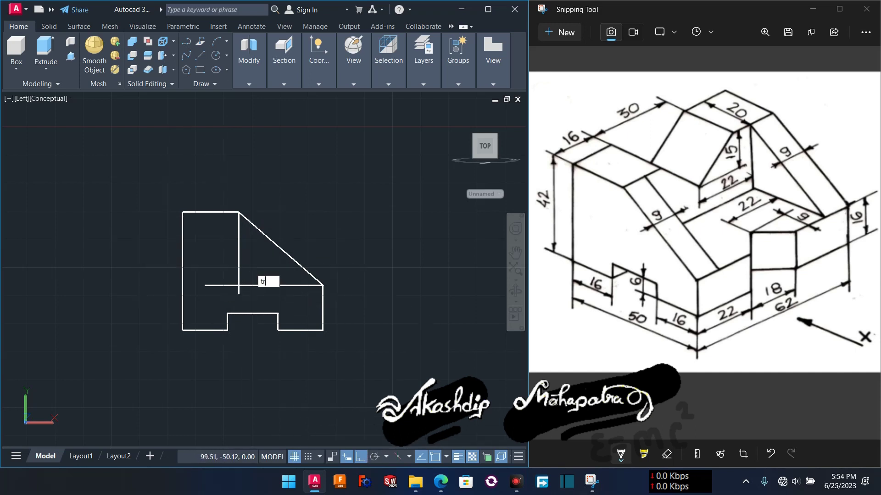
pyautogui.press('Return')
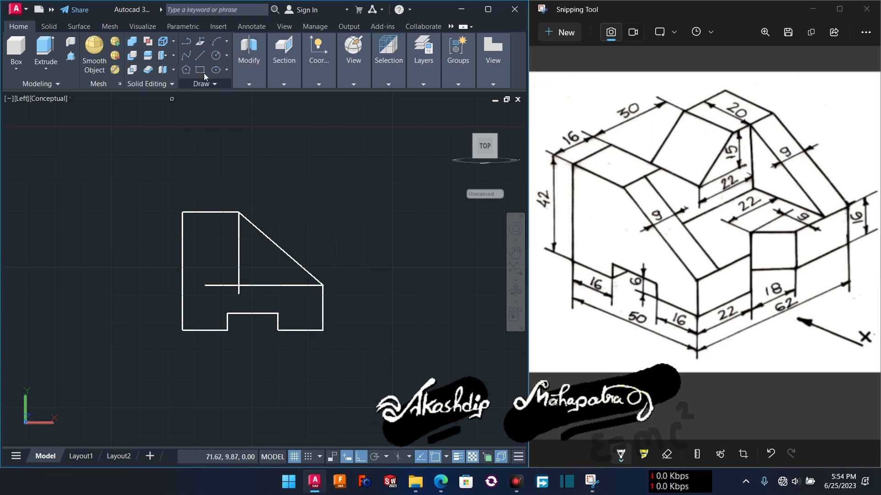
pyautogui.click(249, 83)
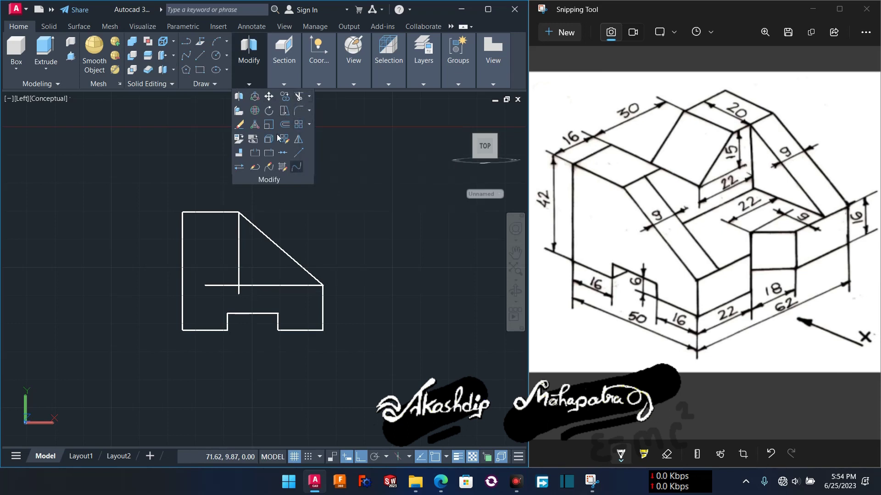
pyautogui.write('tr')
pyautogui.press('Return')
pyautogui.click(223, 285)
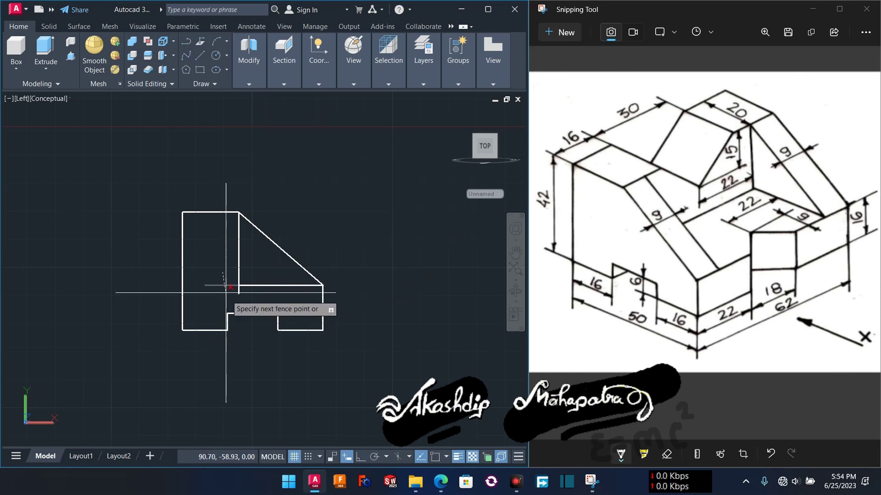
pyautogui.moveTo(228, 289)
pyautogui.mouseDown()
pyautogui.moveTo(252, 294)
pyautogui.moveTo(236, 294)
pyautogui.mouseUp()
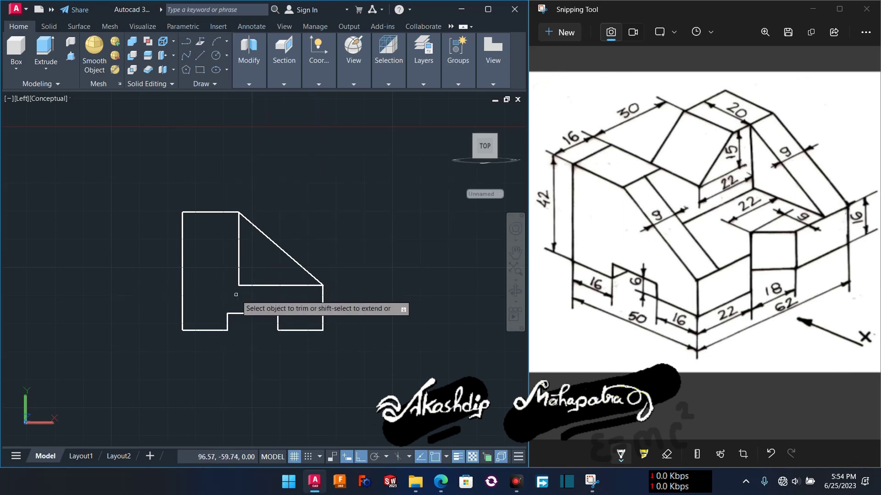
pyautogui.press('Escape')
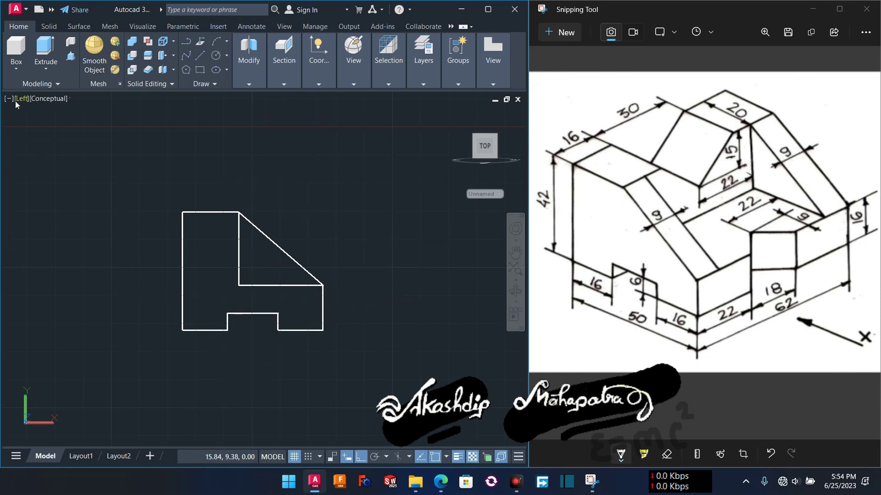
pyautogui.click(17, 99)
# Switch to SW Isometric and zoom in on the profile outline.
pyautogui.click(45, 200)
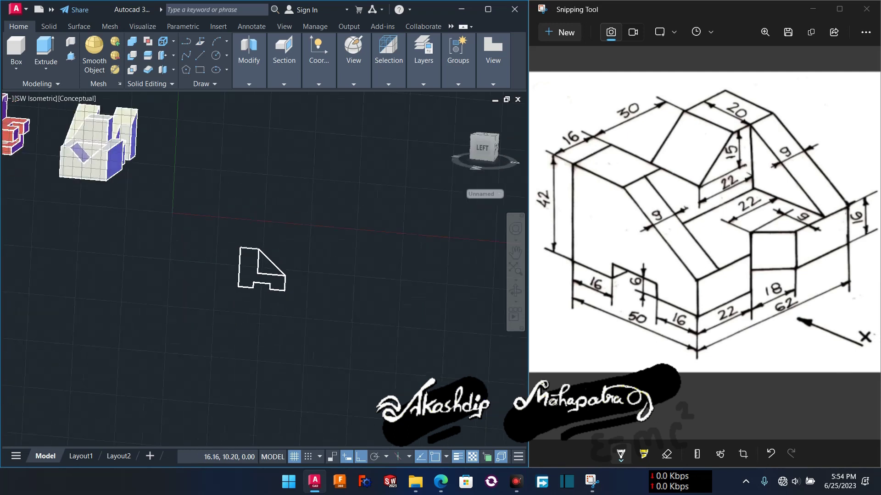
pyautogui.moveTo(334, 407)
pyautogui.mouseDown(button='middle')
pyautogui.moveTo(288, 303)
pyautogui.moveTo(399, 348)
pyautogui.mouseUp(button='middle')
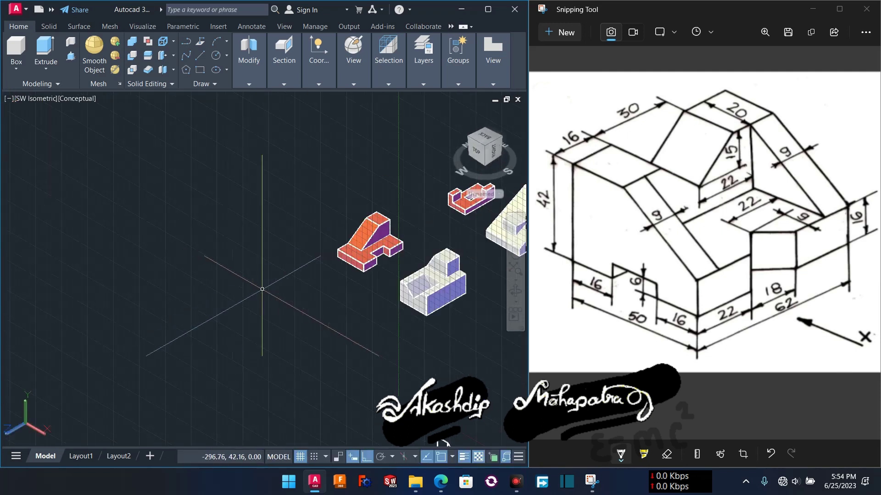
pyautogui.scroll(2, 315, 338)
pyautogui.scroll(1, 372, 374)
pyautogui.scroll(2, 349, 348)
pyautogui.moveTo(257, 321); pyautogui.dragTo(161, 228, button='middle')
pyautogui.scroll(2, 184, 239)
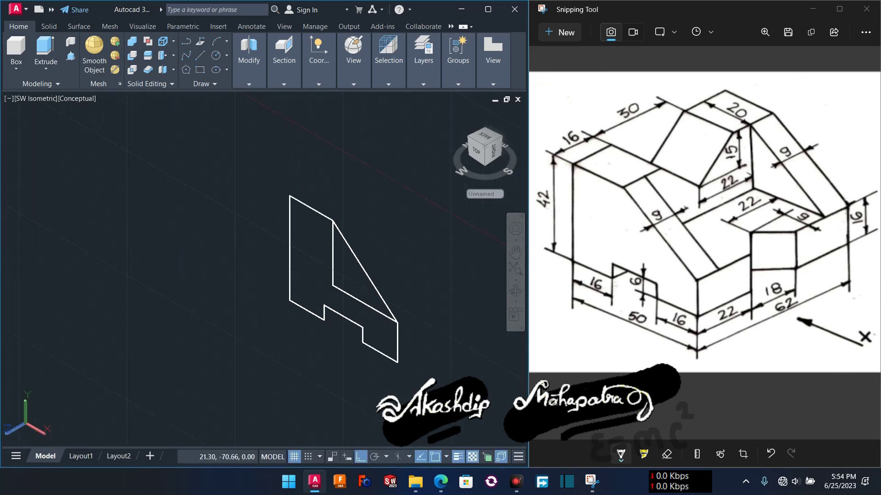
# Press-pull the profile's enclosed area into a 51-unit-deep solid.
pyautogui.click(71, 56)
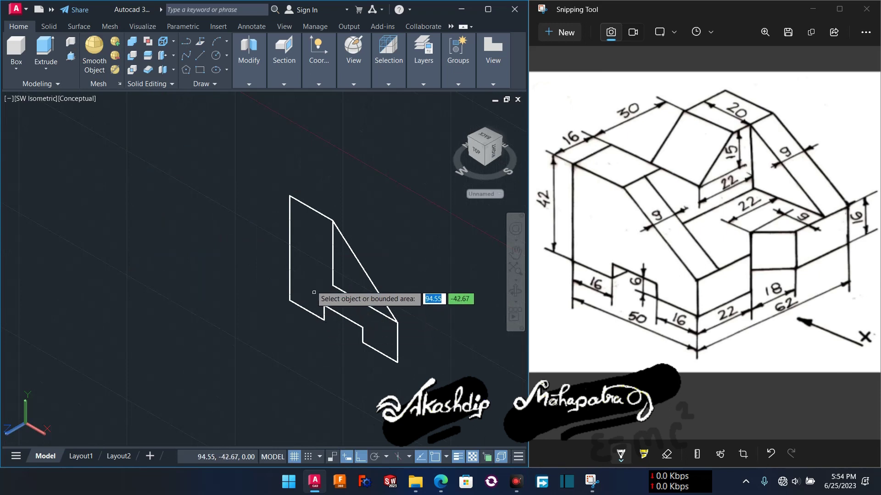
pyautogui.click(309, 276)
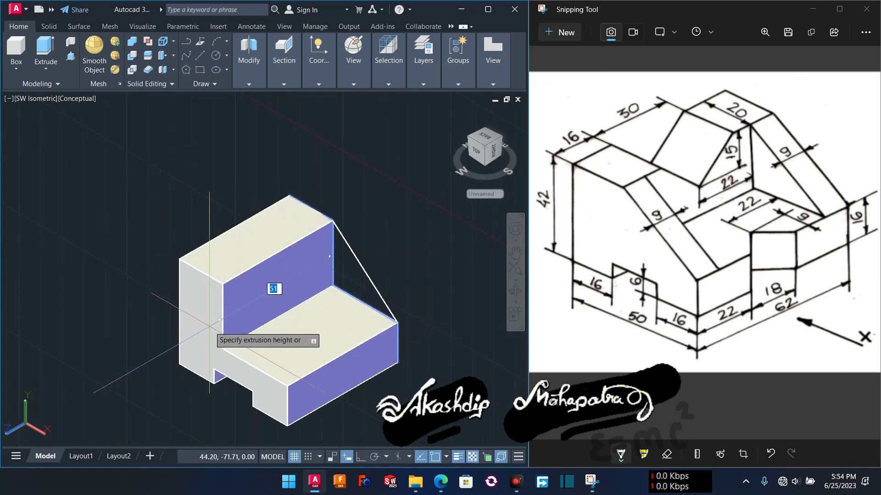
pyautogui.click(209, 326)
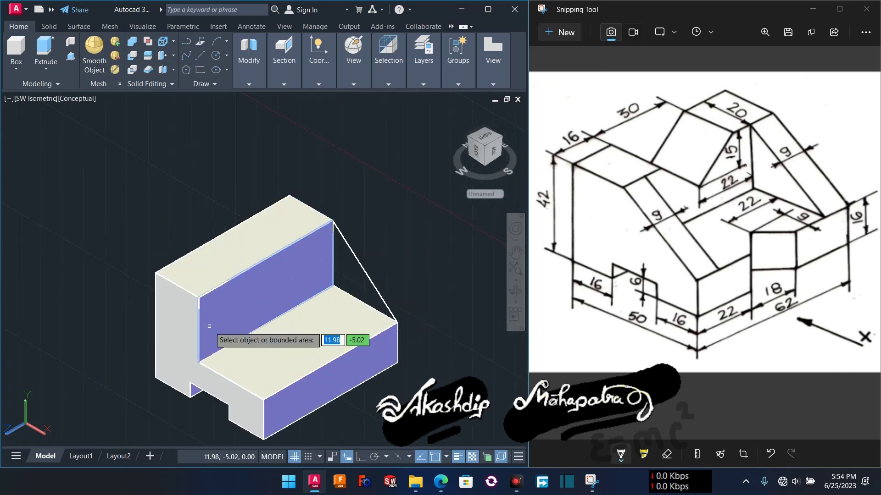
pyautogui.moveTo(210, 333); pyautogui.dragTo(156, 256)
pyautogui.press('Escape')
pyautogui.write('presspull')
pyautogui.press('Return')
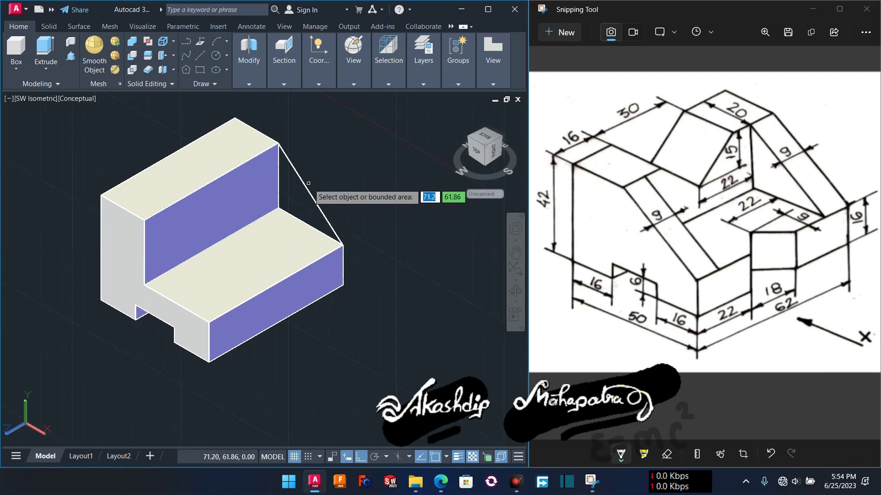
# Press-pull the triangular region into a thin wedge and select the wedge.
pyautogui.click(289, 188)
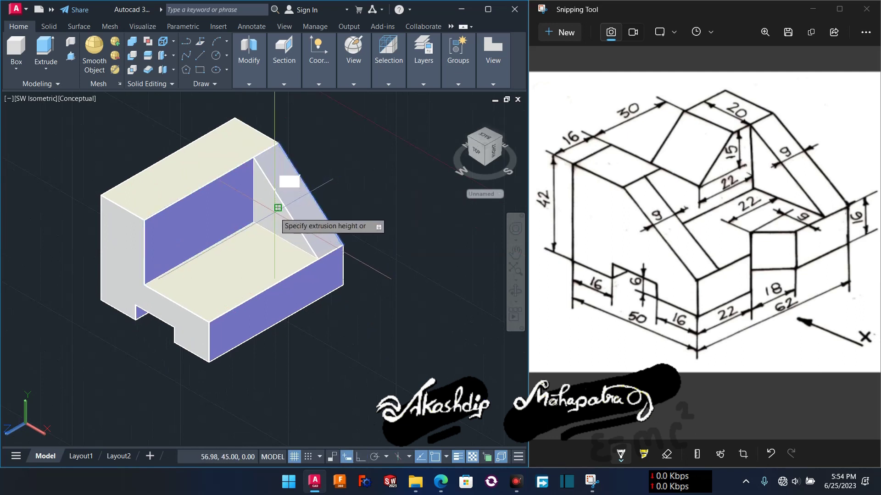
pyautogui.click(285, 187)
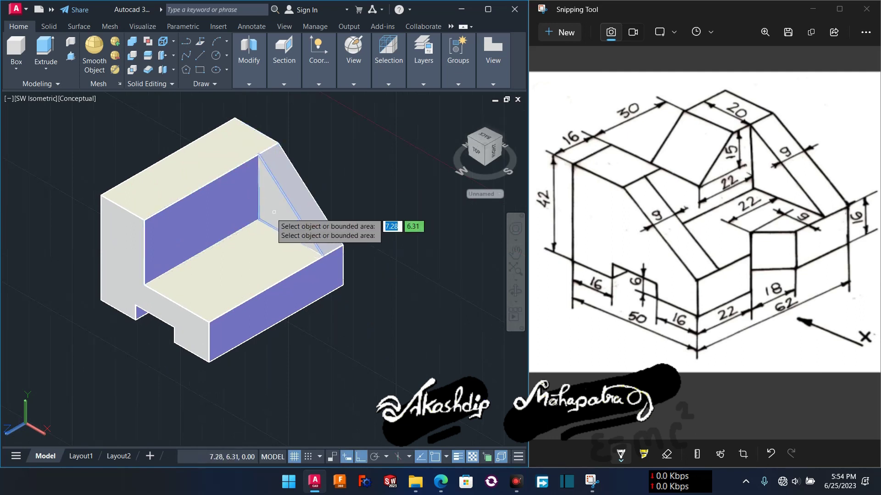
pyautogui.click(305, 221)
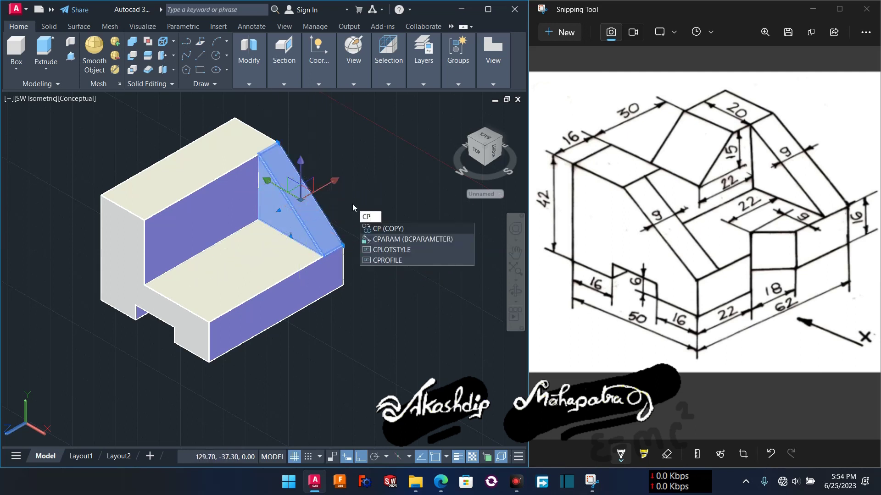
# Copy the wedge from its corner 53 units along the block to the opposite end.
pyautogui.press('Return')
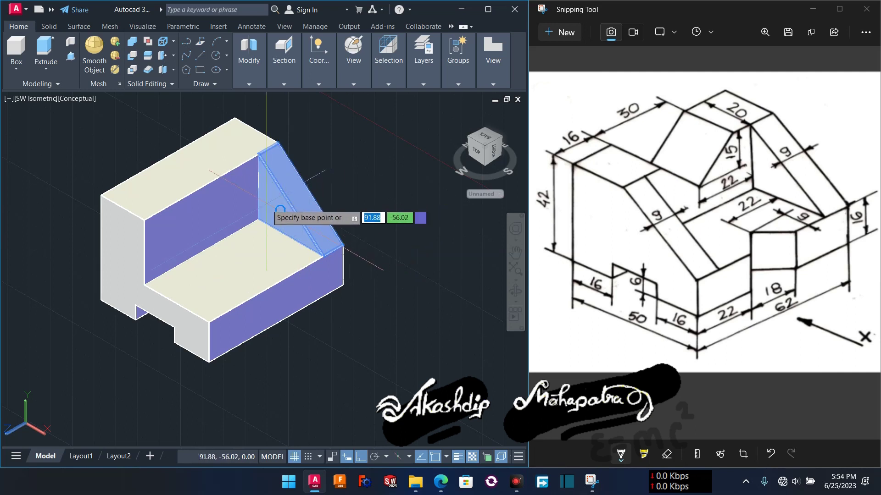
pyautogui.scroll(2, 281, 210)
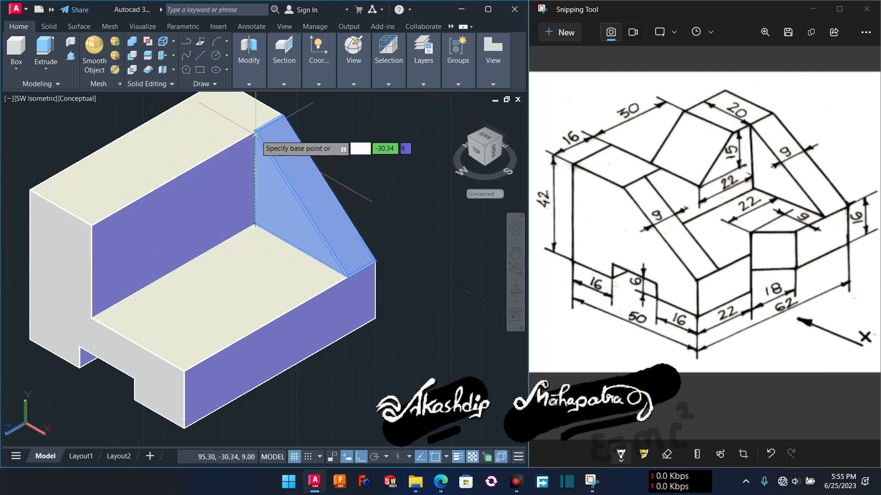
pyautogui.click(255, 224)
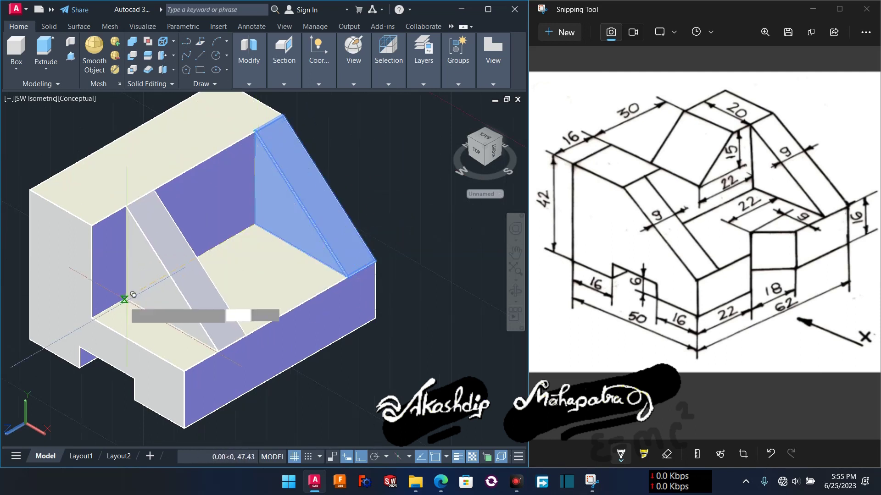
pyautogui.click(92, 318)
pyautogui.press('Escape')
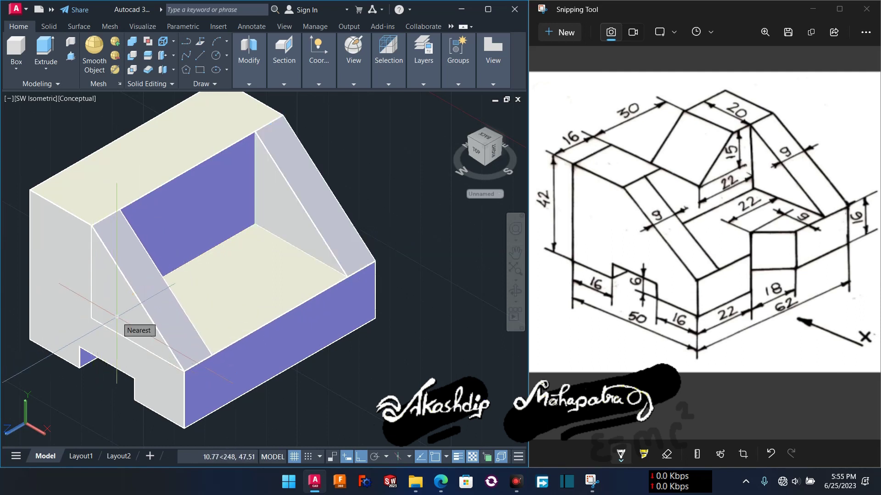
pyautogui.scroll(-3, 117, 316)
pyautogui.press('p')
pyautogui.press('Return')
pyautogui.moveTo(329, 328); pyautogui.dragTo(366, 328)
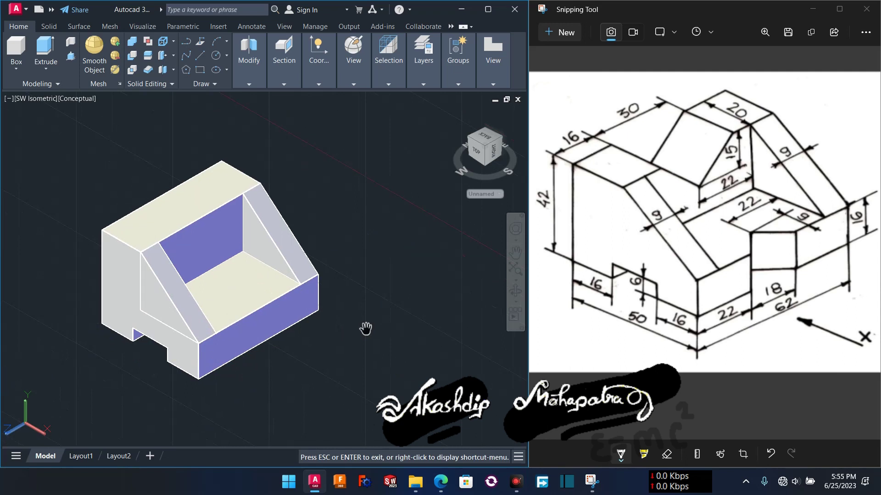
# Pan and zoom out to frame the block, then restore the World UCS.
pyautogui.press('Escape')
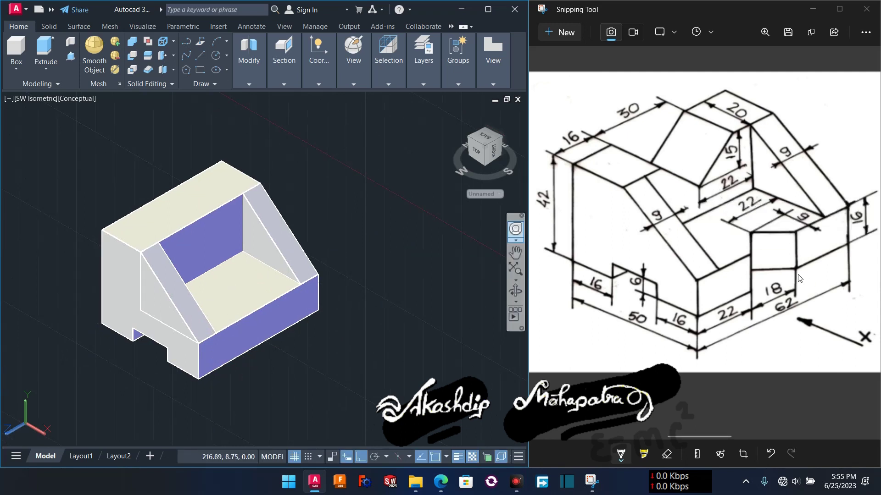
pyautogui.press('p')
pyautogui.press('Return')
pyautogui.moveTo(434, 282); pyautogui.dragTo(403, 272)
pyautogui.press('Escape')
pyautogui.scroll(-3, 404, 272)
pyautogui.moveTo(403, 272); pyautogui.dragTo(303, 189, button='middle')
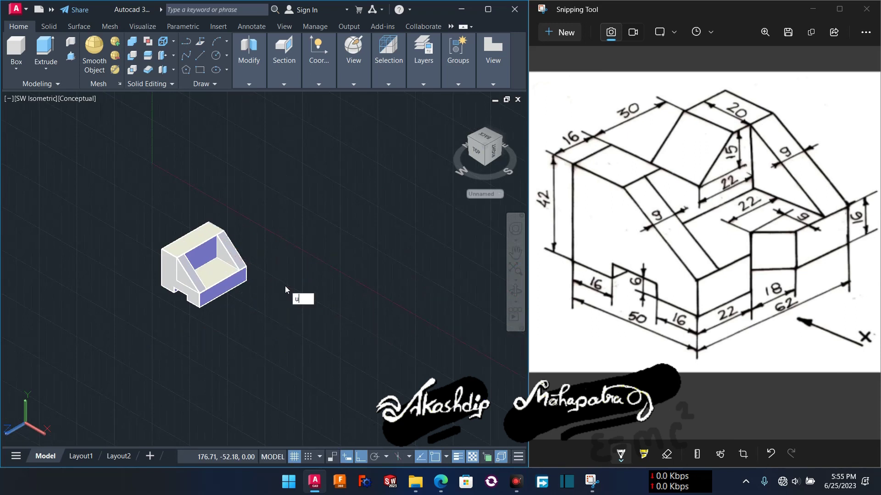
pyautogui.press('Return')
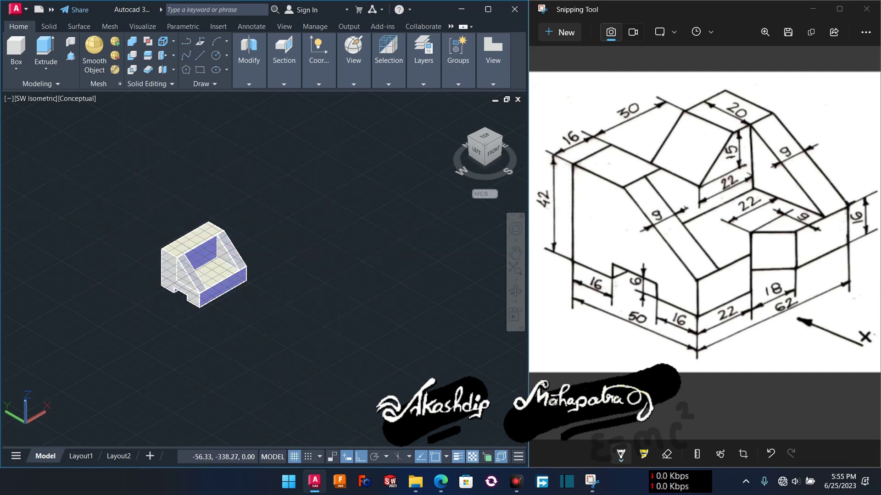
# Window-select the block, lift it along Z with the move gizmo, and reframe it.
pyautogui.click(123, 215)
pyautogui.click(264, 301)
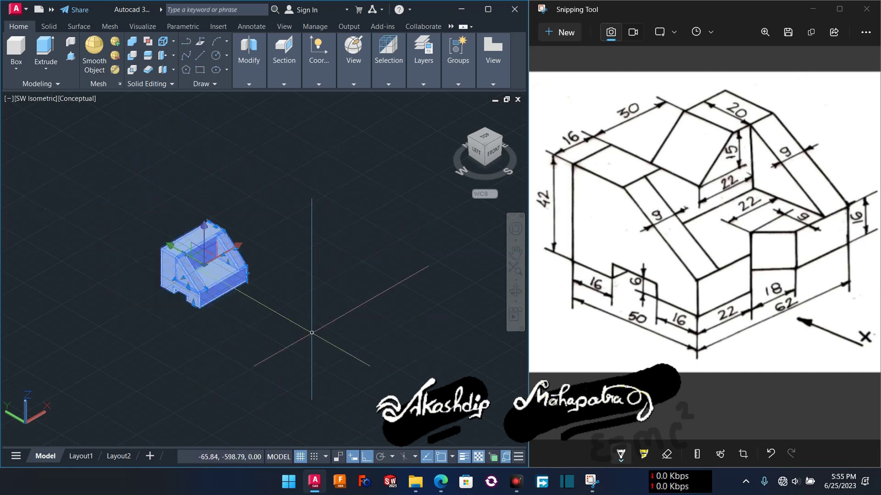
pyautogui.click(204, 228)
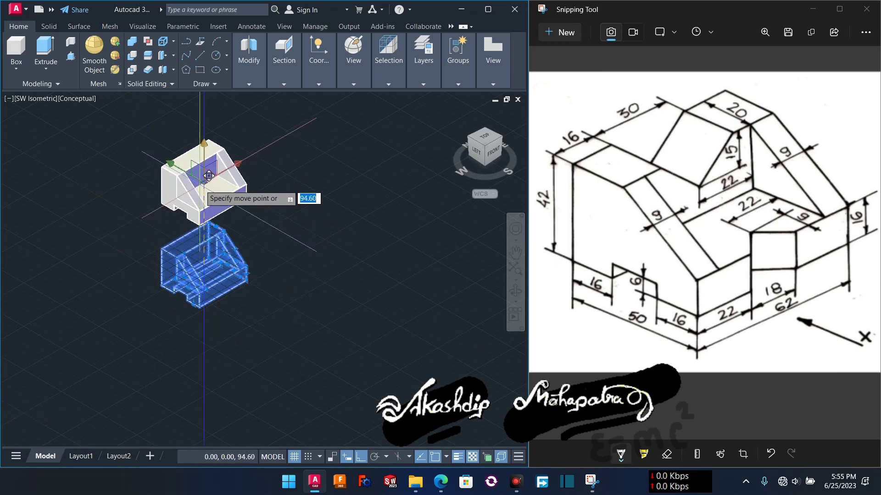
pyautogui.click(206, 207)
pyautogui.press('Escape')
pyautogui.moveTo(233, 269); pyautogui.dragTo(251, 333, button='middle')
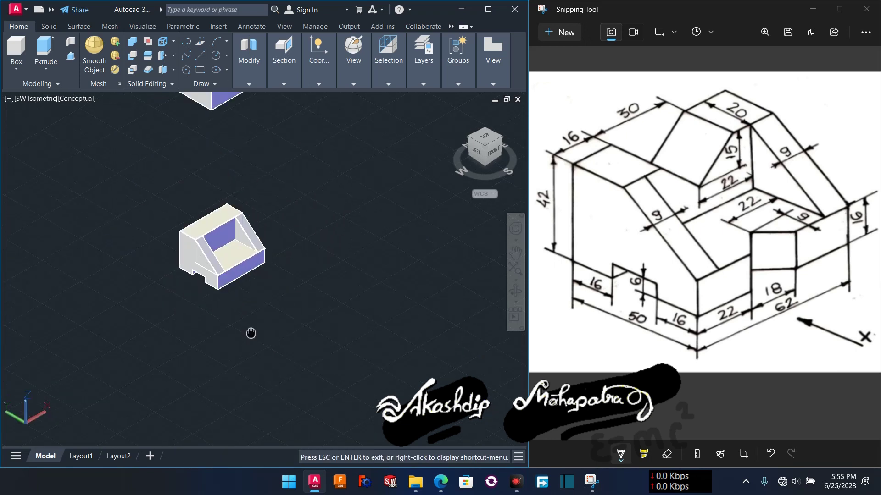
pyautogui.scroll(1, 226, 305)
pyautogui.scroll(2, 221, 309)
pyautogui.scroll(2, 228, 303)
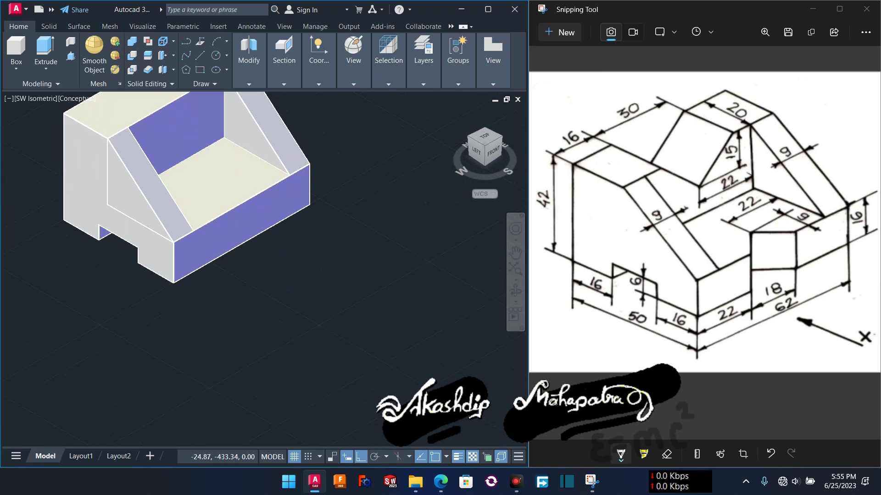
pyautogui.moveTo(228, 303); pyautogui.dragTo(251, 390, button='middle')
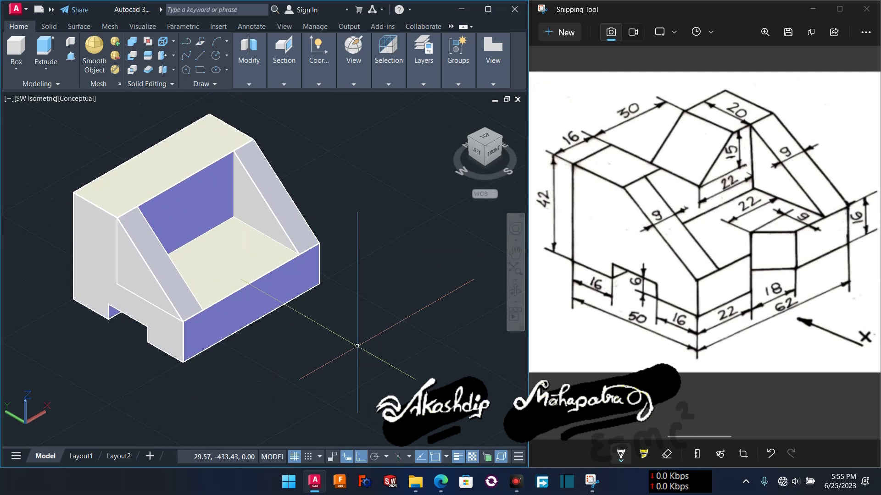
pyautogui.moveTo(357, 346); pyautogui.dragTo(350, 347, button='middle')
# Draw the guide lines beside the block, including a 35-unit vertical segment.
pyautogui.write('l')
pyautogui.press('Return')
pyautogui.click(330, 353)
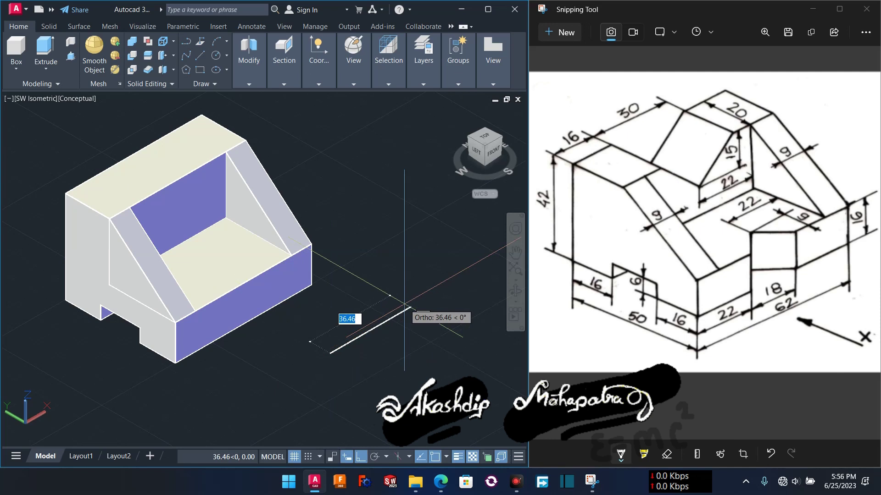
pyautogui.write('3')
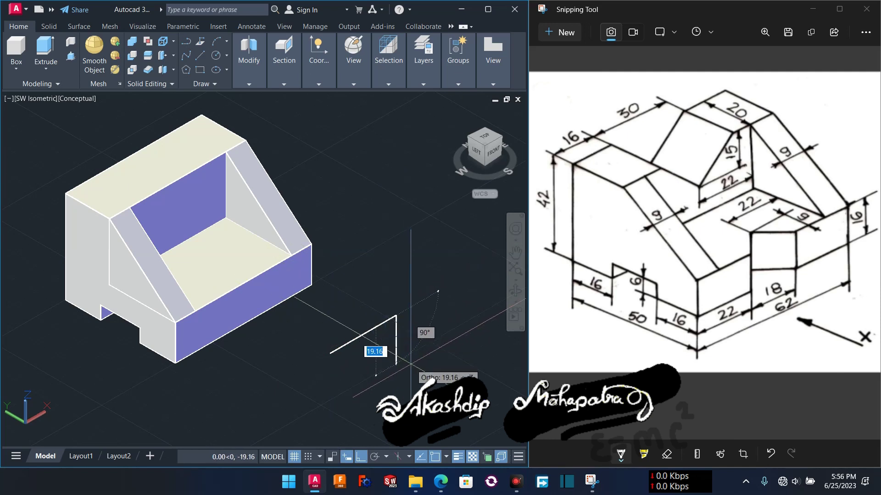
pyautogui.write('5')
pyautogui.press('Return')
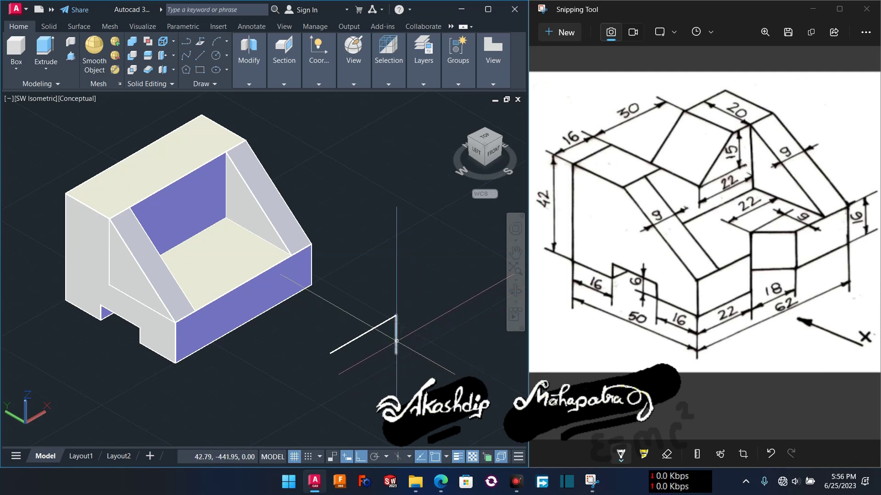
pyautogui.scroll(3, 396, 332)
pyautogui.click(396, 296)
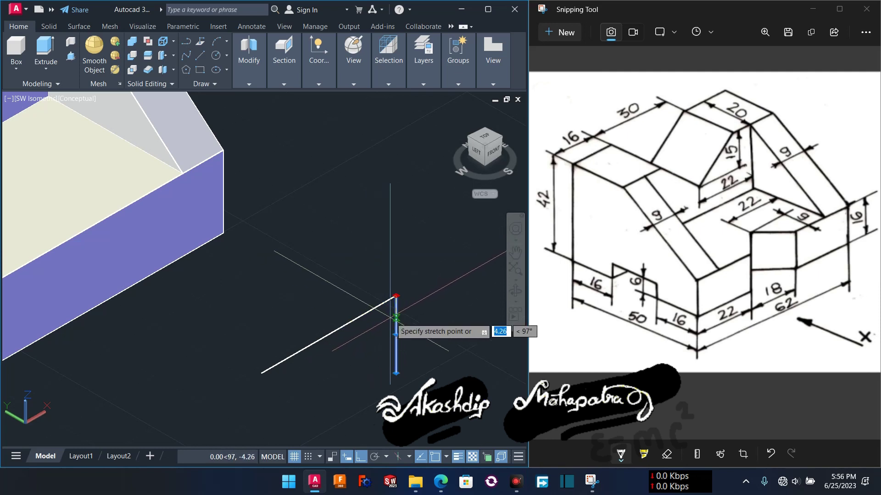
pyautogui.press('Escape')
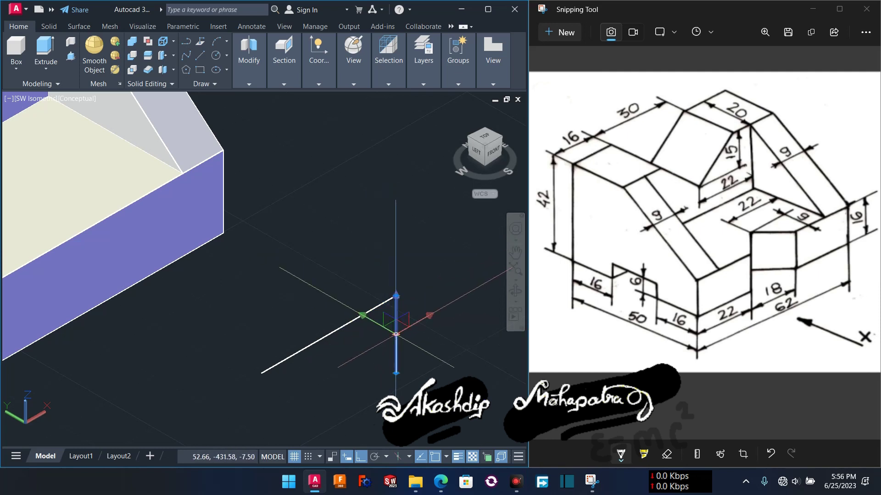
# Move the vertical line onto the horizontal line's midpoint to form the T.
pyautogui.write('m')
pyautogui.press('Return')
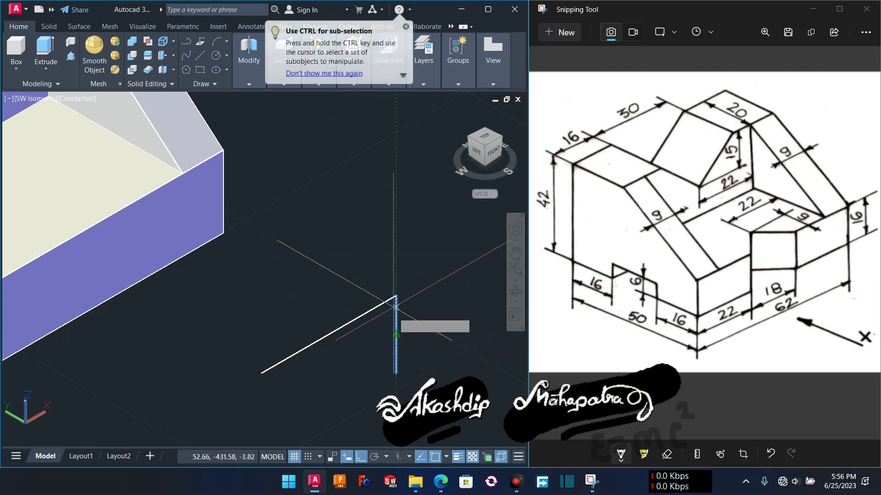
pyautogui.click(396, 295)
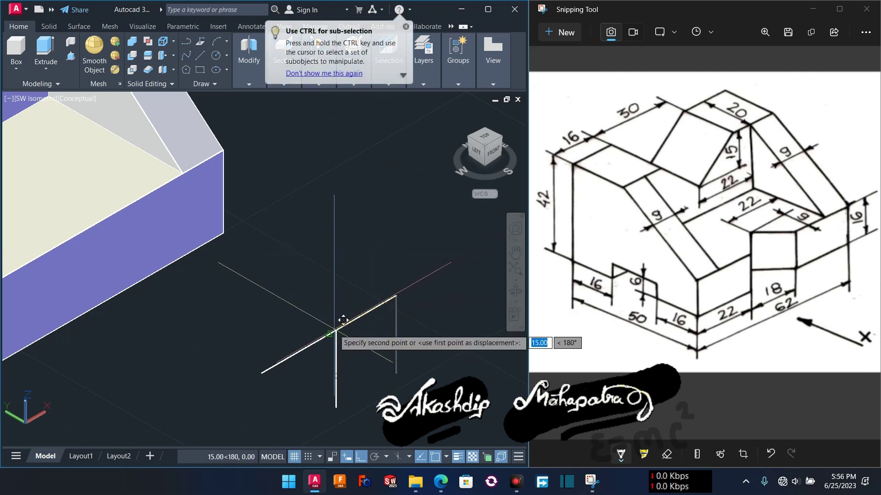
pyautogui.click(331, 331)
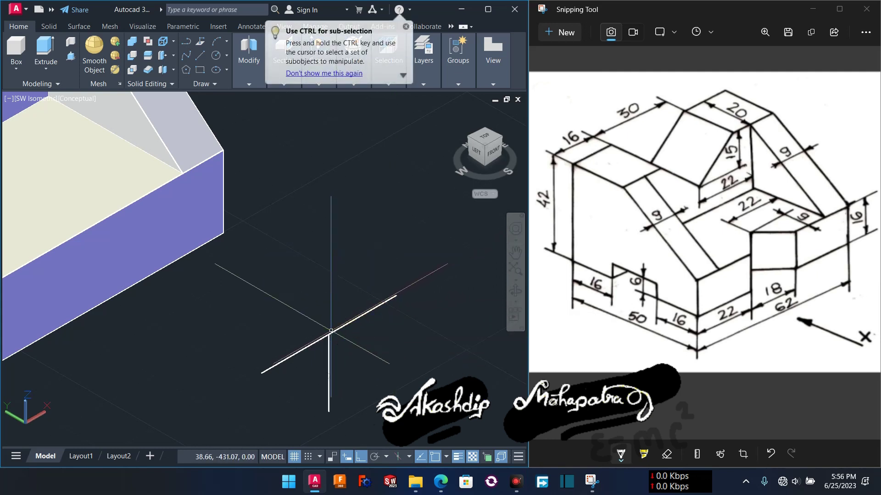
pyautogui.moveTo(352, 367); pyautogui.dragTo(319, 327, button='middle')
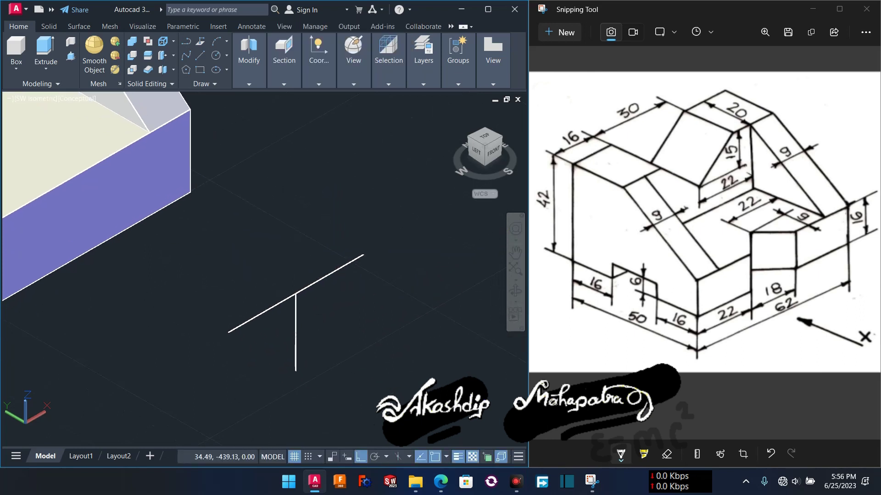
pyautogui.scroll(-2, 252, 283)
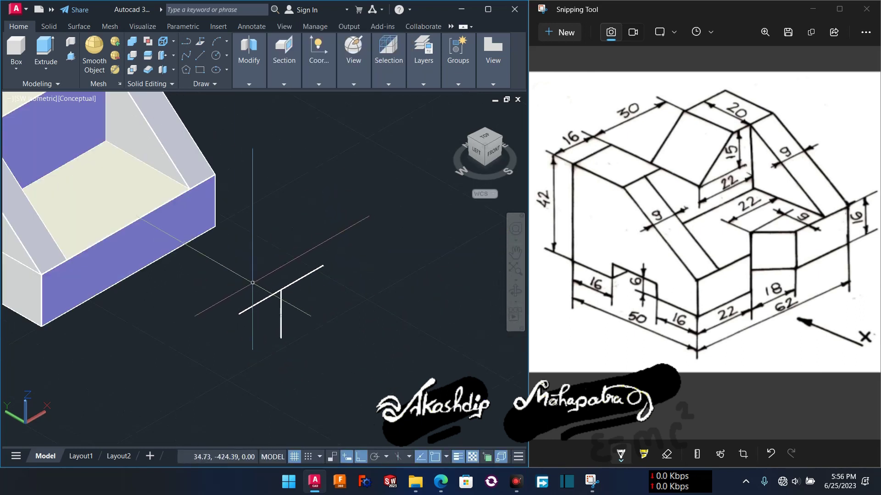
pyautogui.click(37, 103)
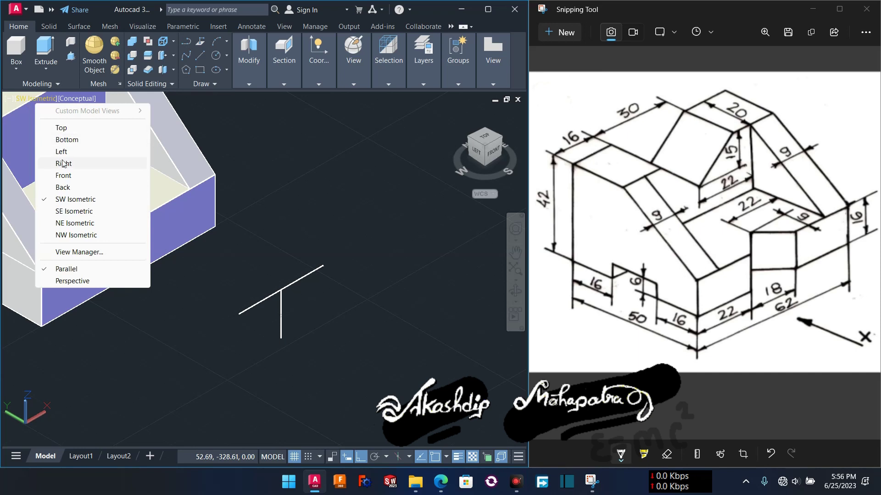
# In Front view, draw the downward-pointing V-notch triangle along the T-shaped guide lines.
pyautogui.click(64, 177)
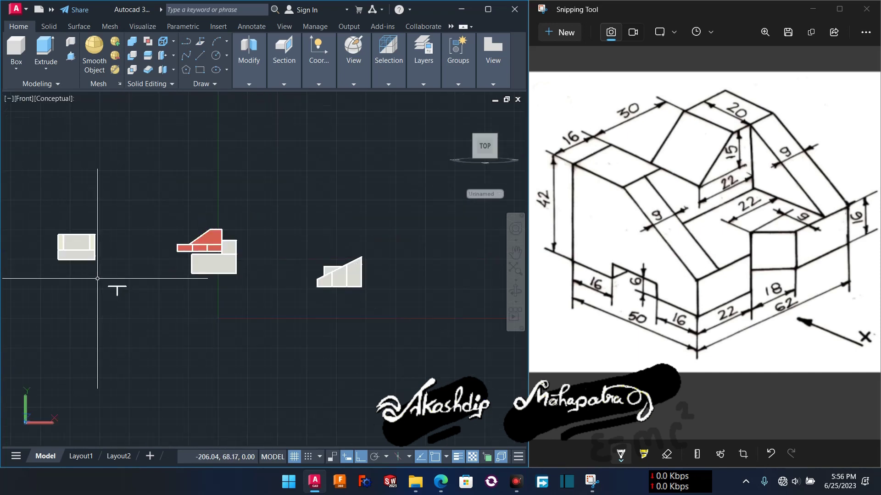
pyautogui.moveTo(98, 279)
pyautogui.mouseDown(button='middle')
pyautogui.moveTo(197, 265)
pyautogui.moveTo(240, 275)
pyautogui.mouseUp(button='middle')
pyautogui.scroll(1, 250, 281)
pyautogui.scroll(3, 251, 281)
pyautogui.scroll(4, 251, 282)
pyautogui.write('l')
pyautogui.press('Return')
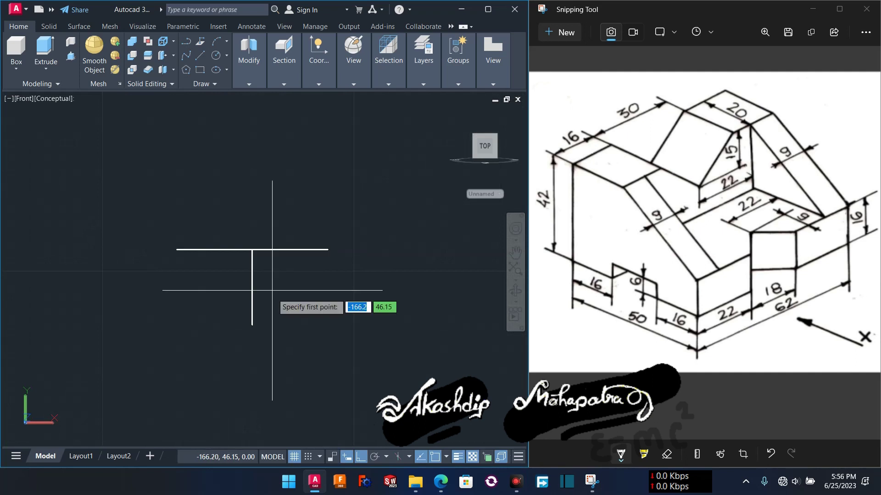
pyautogui.click(252, 325)
pyautogui.click(252, 250)
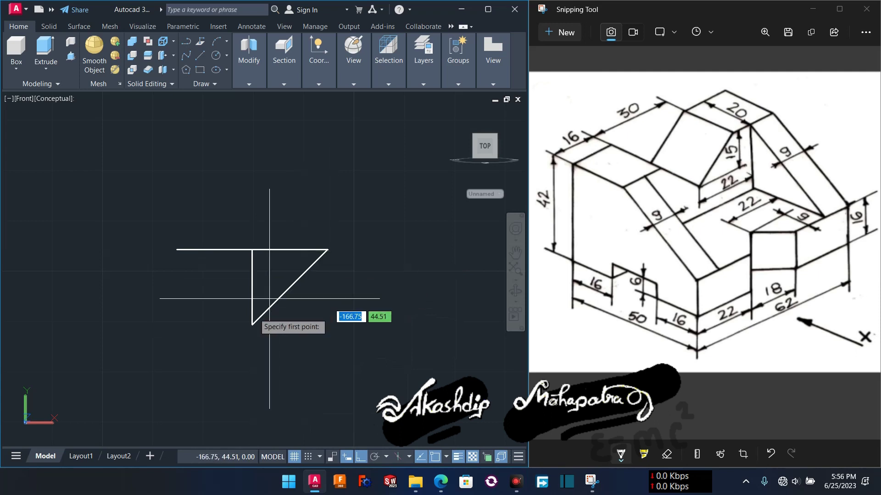
pyautogui.click(252, 325)
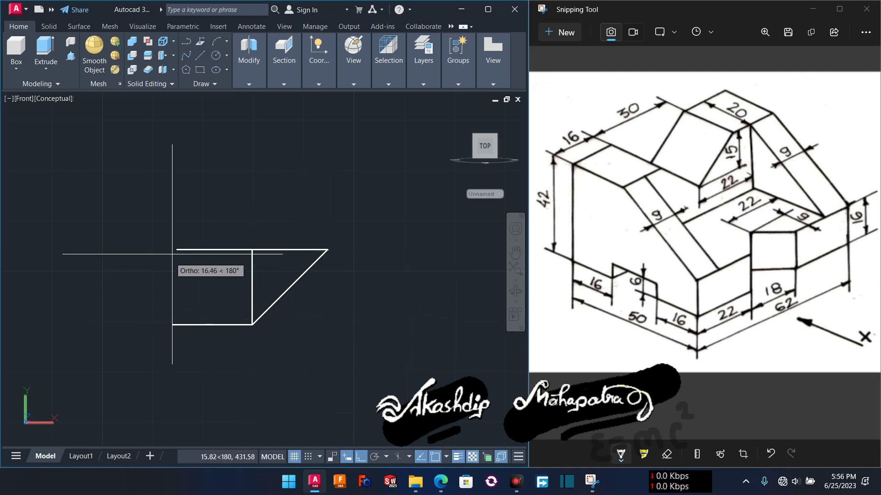
pyautogui.press('Escape')
# Window-select the triangle's three sides and JOIN them into one closed outline.
pyautogui.scroll(-2, 184, 256)
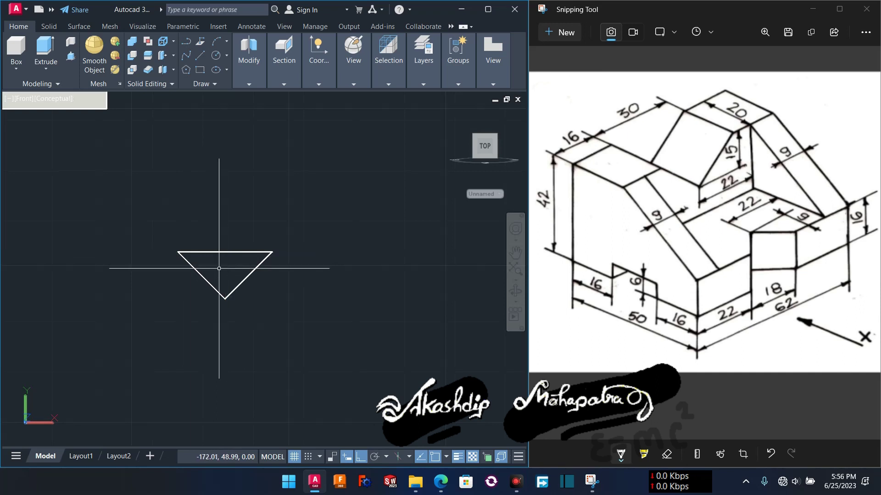
pyautogui.click(163, 238)
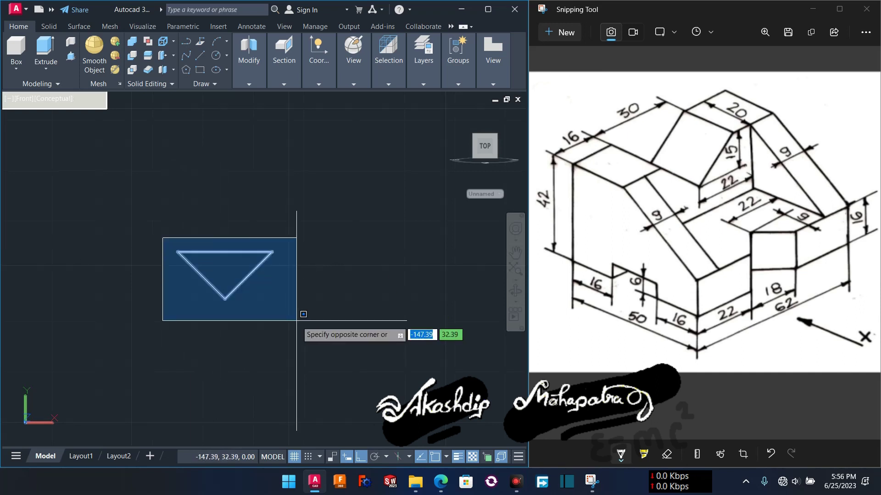
pyautogui.click(296, 321)
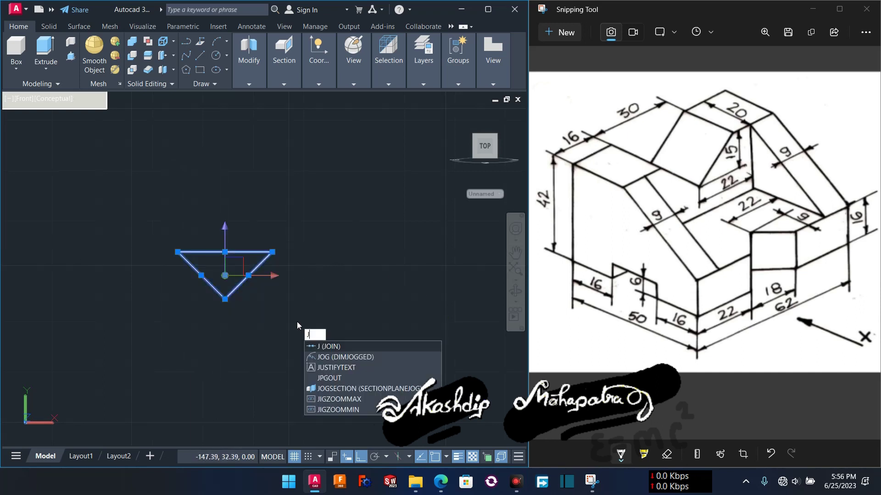
pyautogui.press('Return')
pyautogui.scroll(-4, 296, 320)
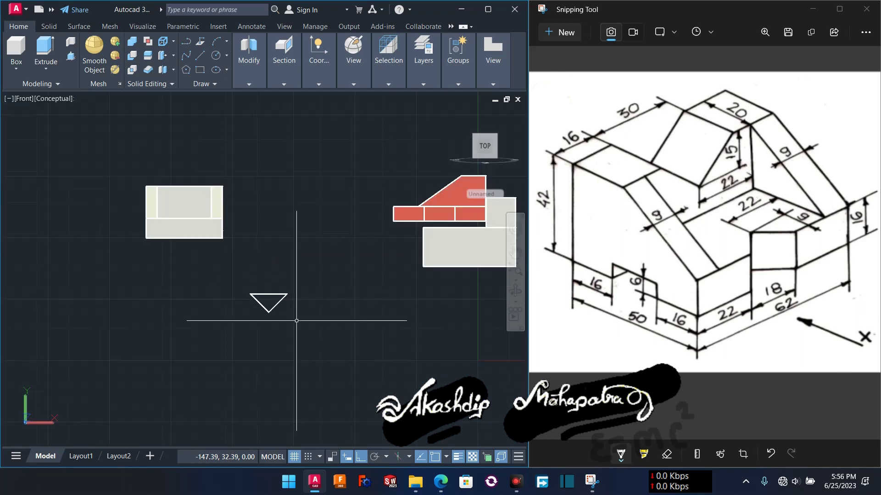
# Switch to SW Isometric view and zoom in on the lower block.
pyautogui.click(27, 99)
pyautogui.click(38, 199)
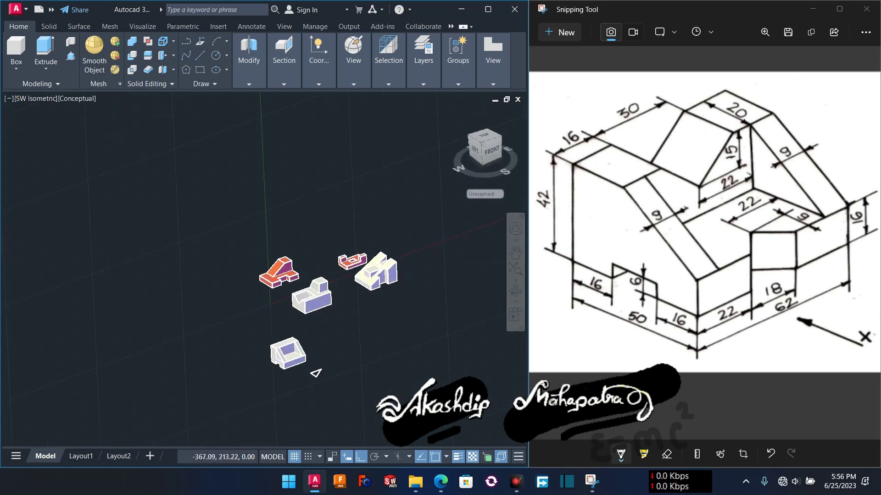
pyautogui.keyDown('shift'); pyautogui.moveTo(269, 335); pyautogui.dragTo(143, 194, button='middle'); pyautogui.keyUp('shift')
pyautogui.scroll(3, 299, 318)
pyautogui.scroll(3, 299, 318)
pyautogui.moveTo(360, 335); pyautogui.dragTo(291, 256, button='middle')
pyautogui.scroll(1, 325, 358)
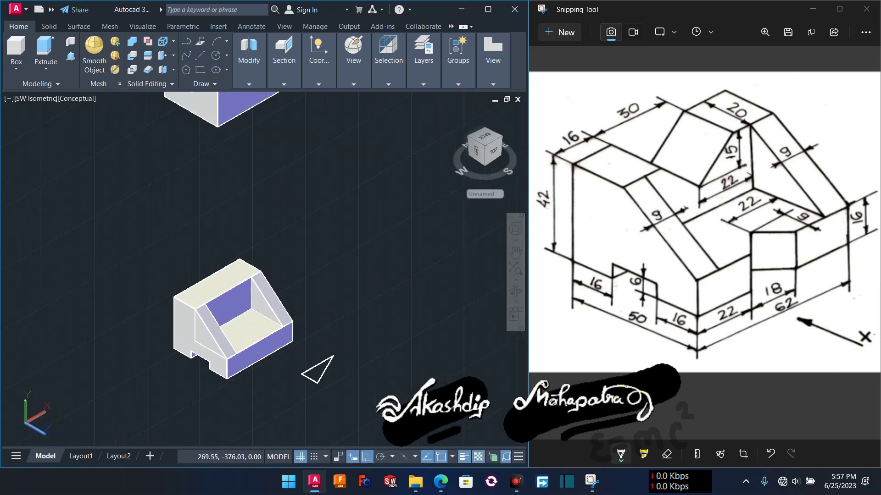
pyautogui.moveTo(326, 357); pyautogui.dragTo(305, 301, button='middle')
# Move the triangle outline by its vertex onto the midpoint of the block's top edge.
pyautogui.click(267, 306)
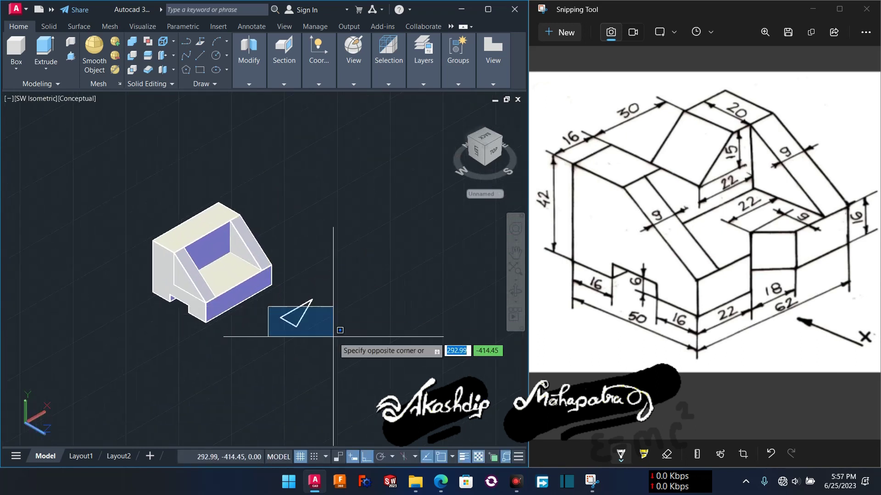
pyautogui.click(281, 293)
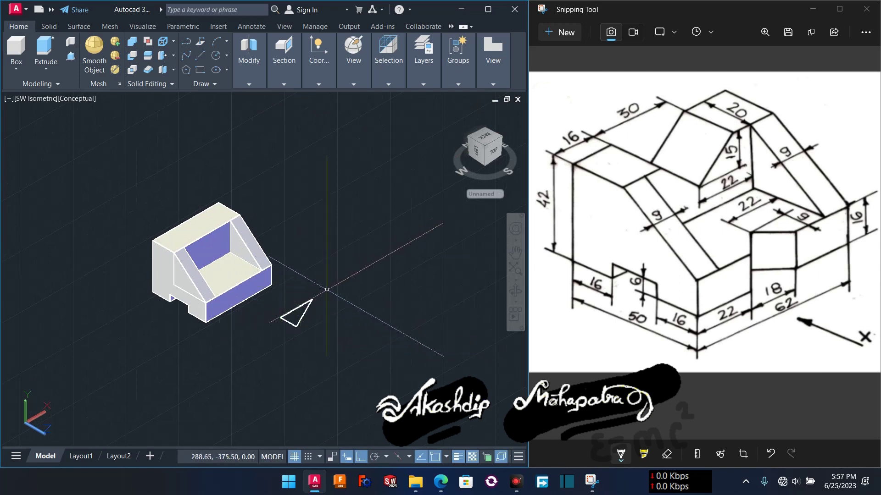
pyautogui.click(341, 292)
pyautogui.click(278, 349)
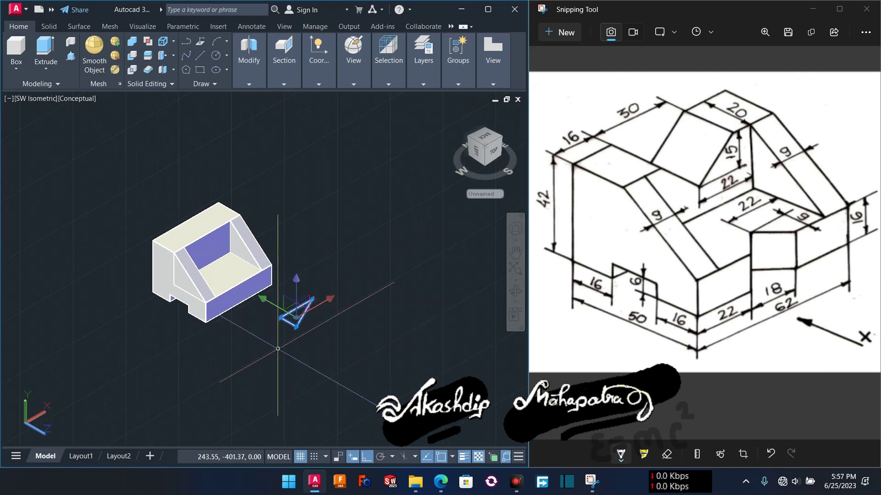
pyautogui.write('m')
pyautogui.press('Return')
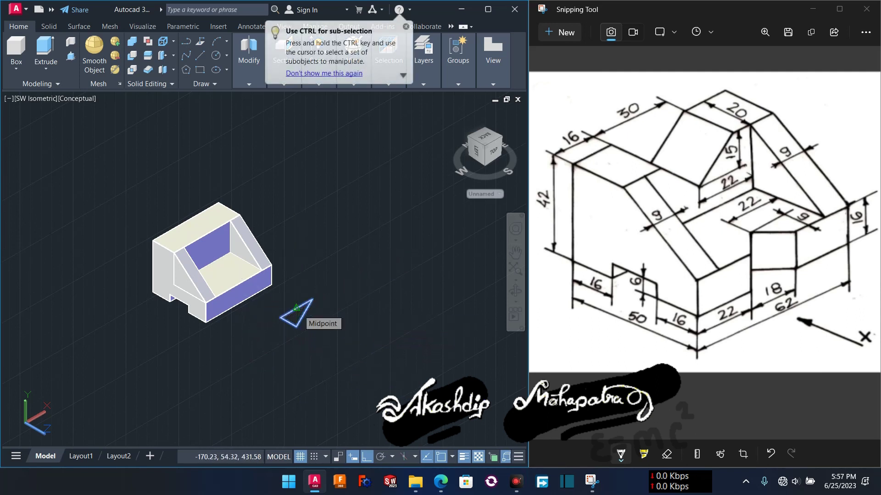
pyautogui.click(296, 308)
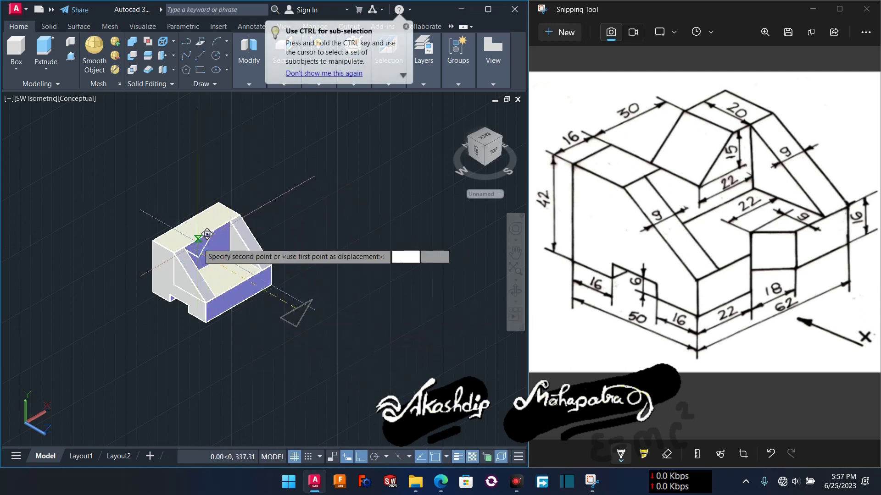
pyautogui.click(219, 227)
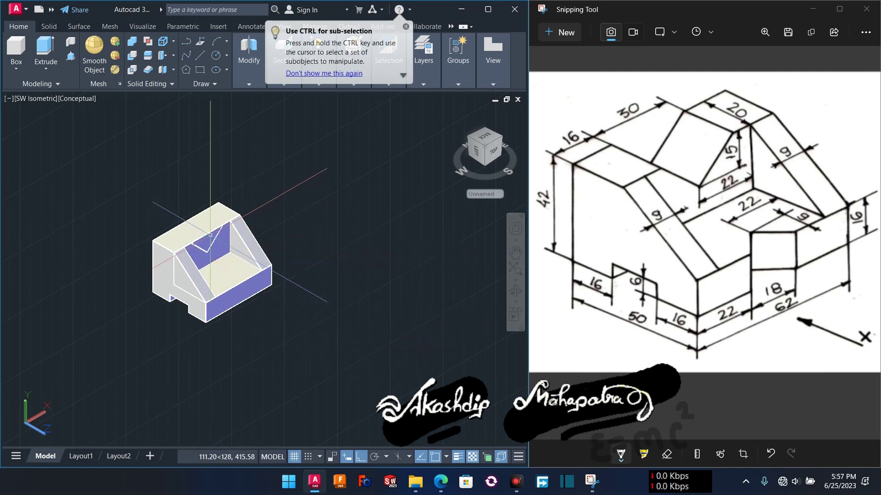
pyautogui.scroll(2, 210, 264)
pyautogui.moveTo(210, 263); pyautogui.dragTo(223, 293, button='middle')
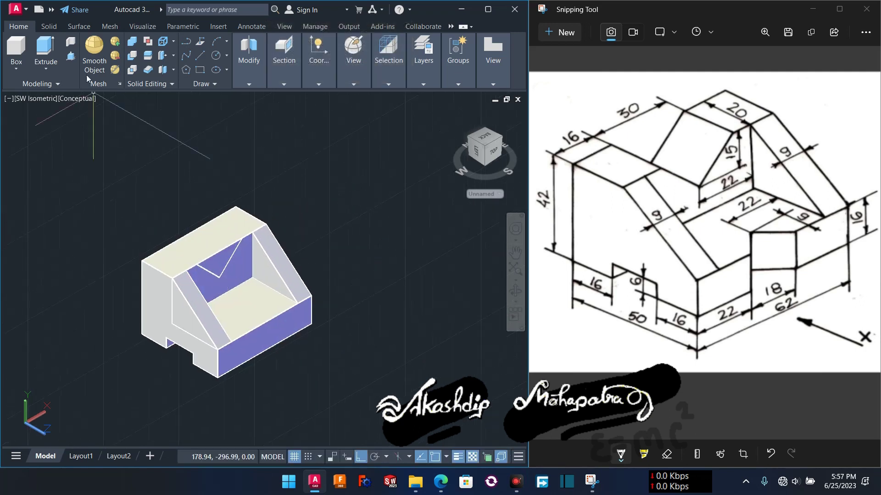
pyautogui.click(71, 60)
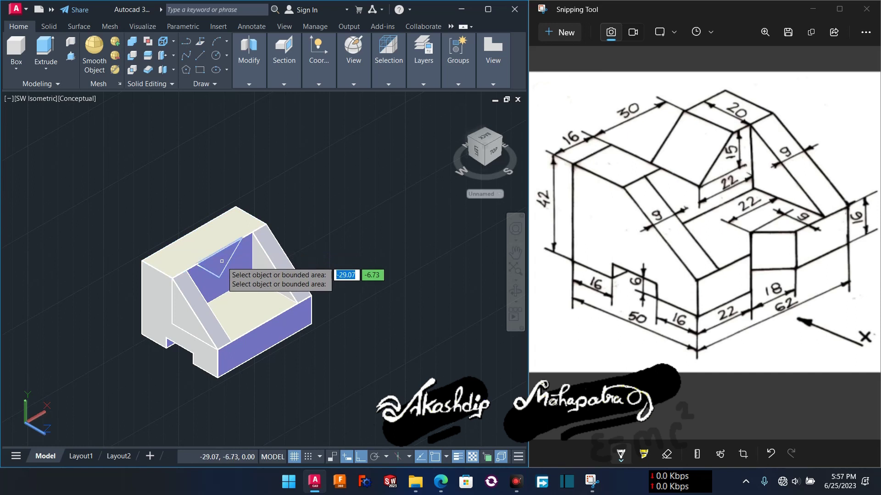
# Press-pull the triangle area down through the block's raised back section, forming the V-notch.
pyautogui.click(222, 261)
pyautogui.click(175, 231)
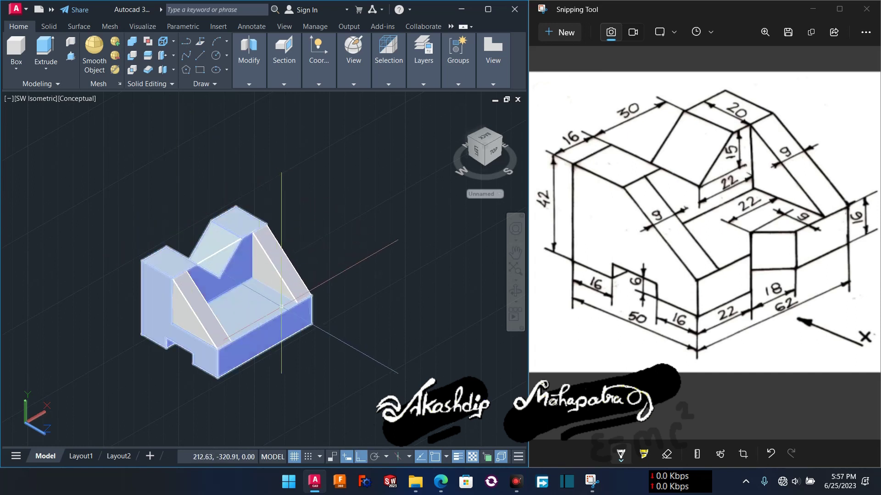
pyautogui.moveTo(311, 346); pyautogui.dragTo(274, 327, button='middle')
pyautogui.press('Escape')
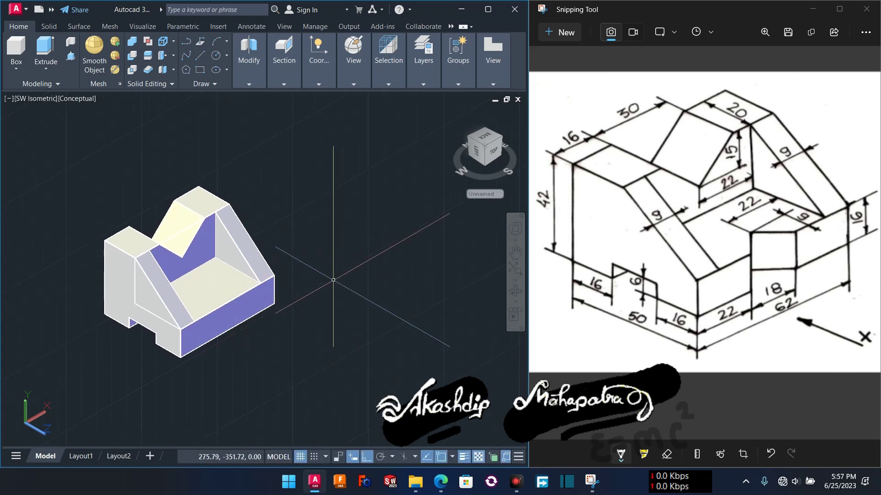
# Reset the UCS to World and pan the view beside the block.
pyautogui.write('ucs')
pyautogui.press('Return')
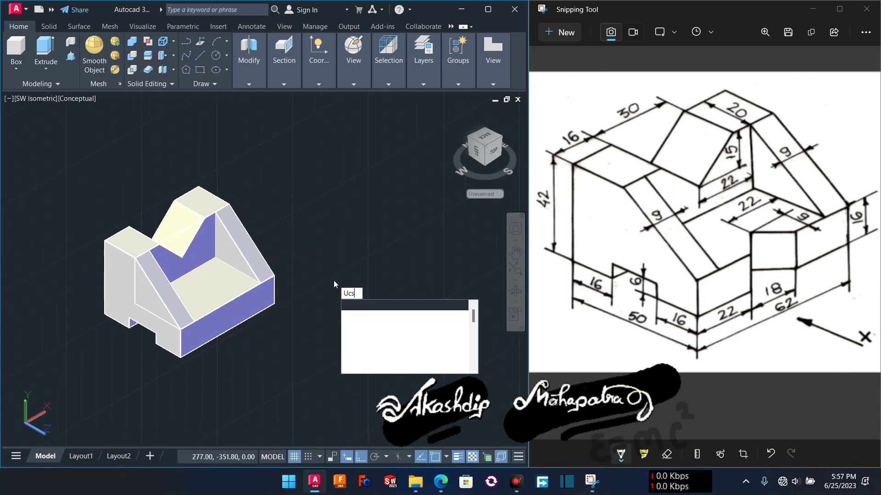
pyautogui.press('Return')
pyautogui.moveTo(333, 279); pyautogui.dragTo(309, 256, button='middle')
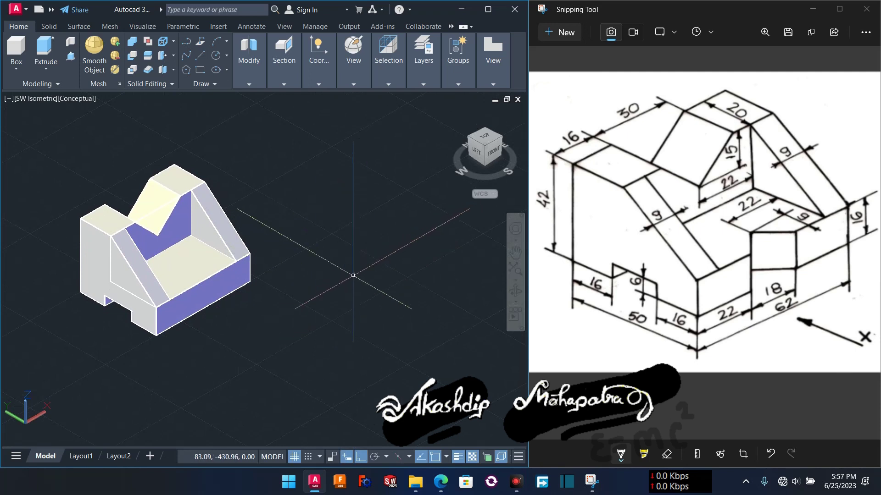
pyautogui.moveTo(334, 289); pyautogui.dragTo(328, 265, button='middle')
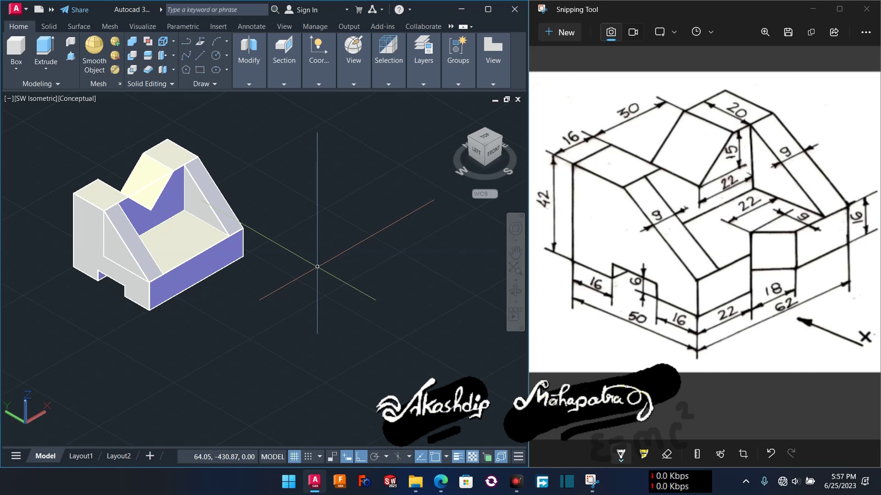
# Draw a 62-unit line and a 9-unit segment in empty space beside the block.
pyautogui.click(300, 319)
pyautogui.write('62')
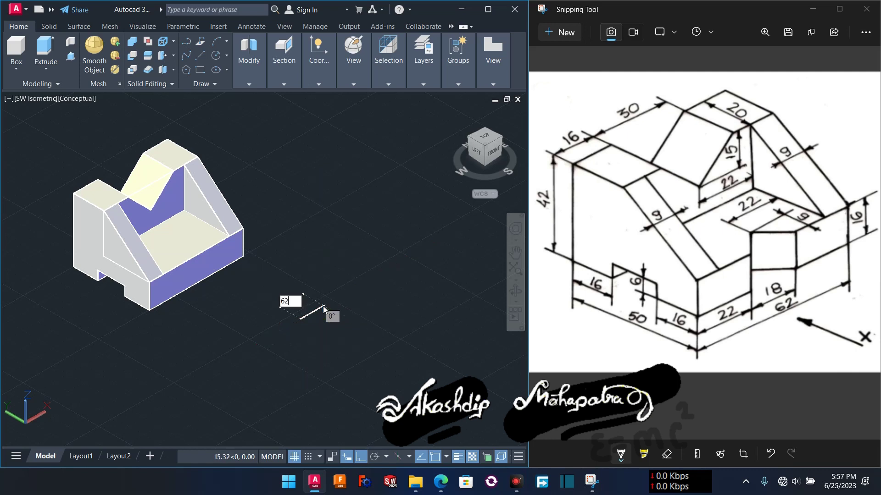
pyautogui.press('Return')
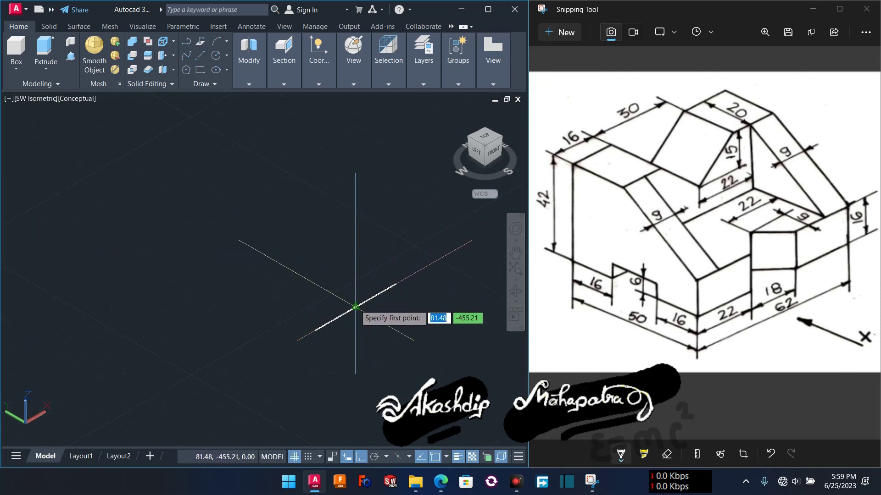
pyautogui.click(356, 306)
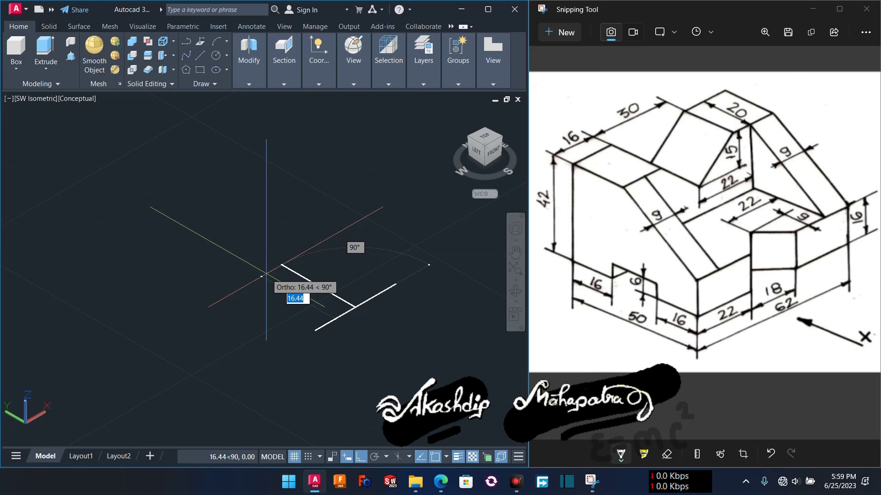
pyautogui.write('9')
pyautogui.press('Return')
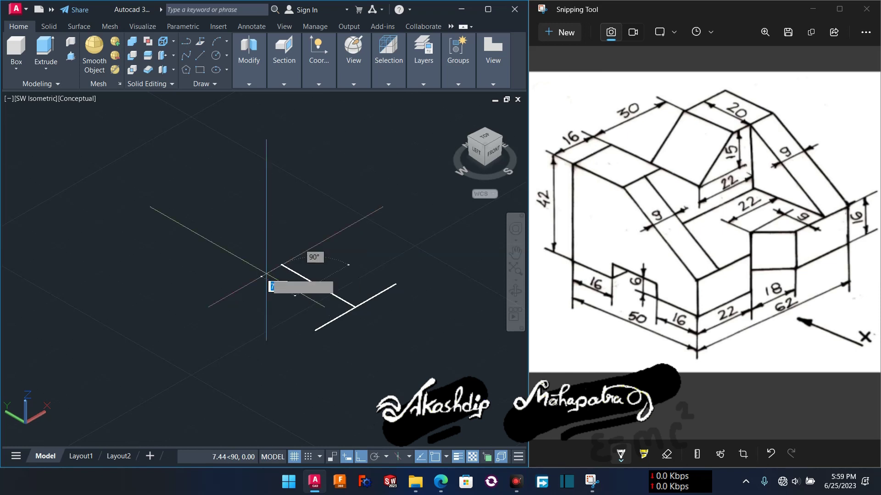
# Mark the front notch edges on the reference drawing with the pen tool.
pyautogui.click(620, 454)
pyautogui.click(578, 278)
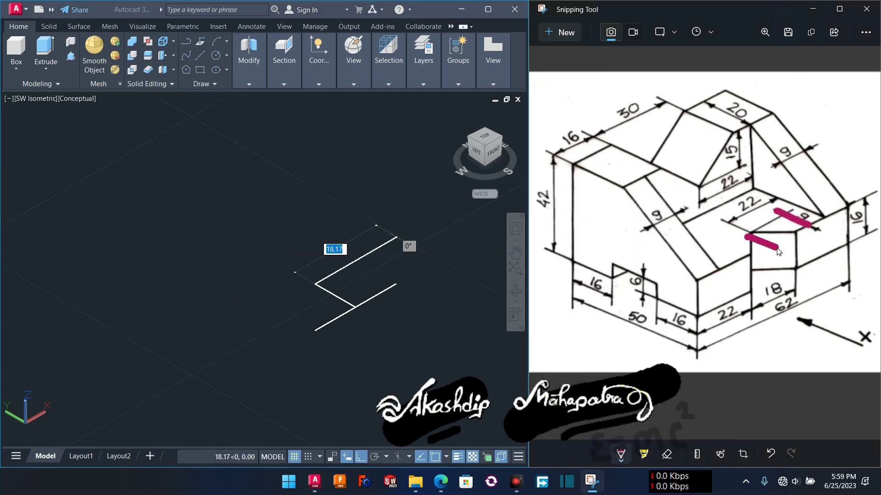
pyautogui.moveTo(800, 233); pyautogui.dragTo(801, 266)
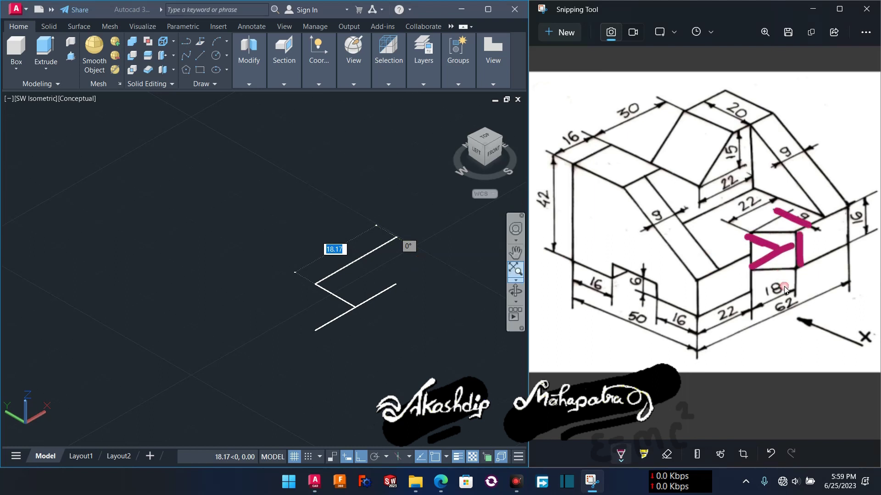
pyautogui.moveTo(777, 295); pyautogui.dragTo(786, 297)
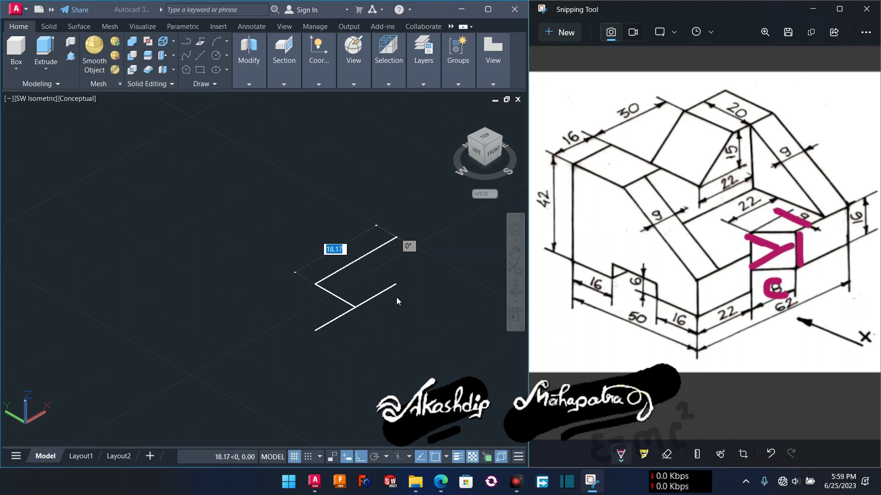
pyautogui.click(354, 287)
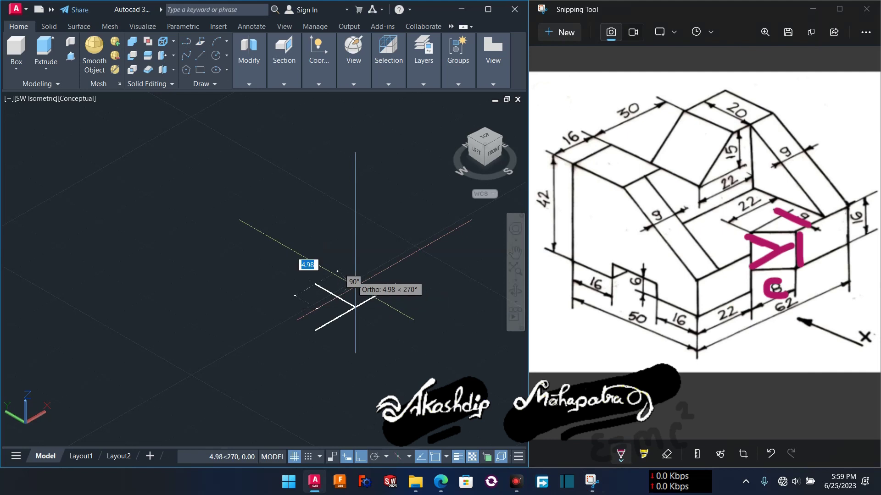
# Draw the vertical and horizontal edges to complete the right-triangle profile, then select its diagonal.
pyautogui.scroll(2, 338, 279)
pyautogui.press('Return')
pyautogui.click(305, 288)
pyautogui.click(306, 354)
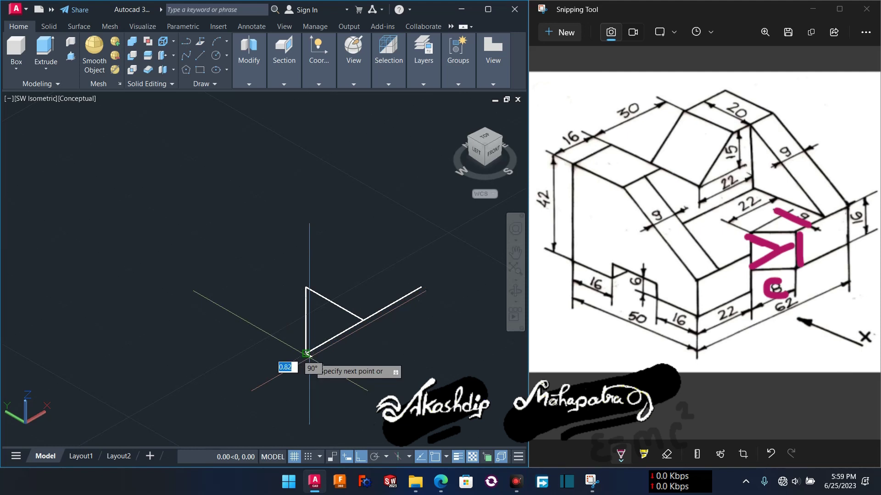
pyautogui.click(306, 288)
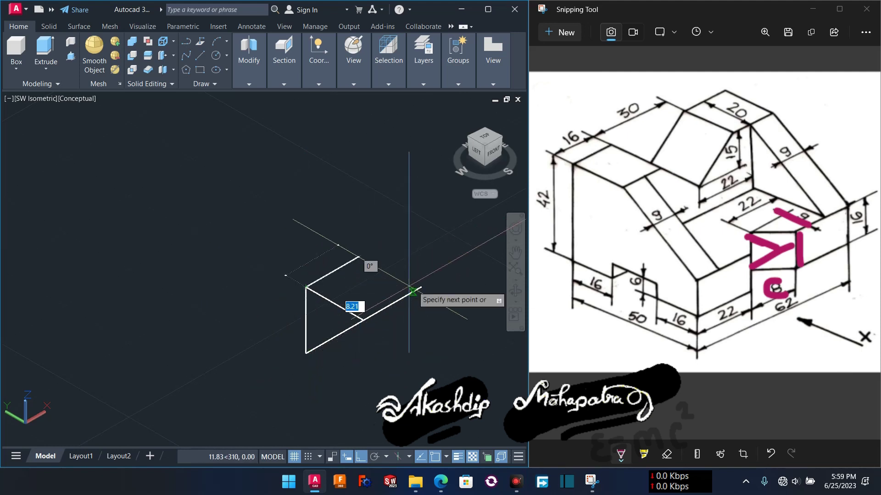
pyautogui.click(421, 287)
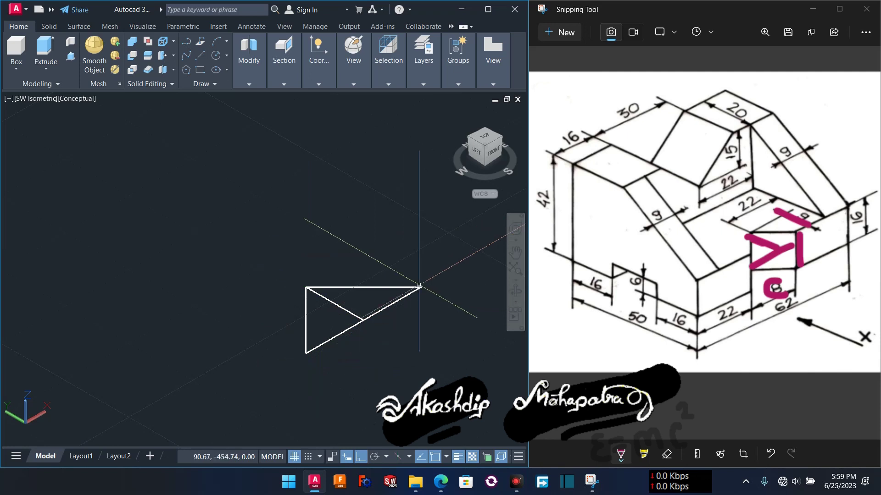
pyautogui.click(351, 312)
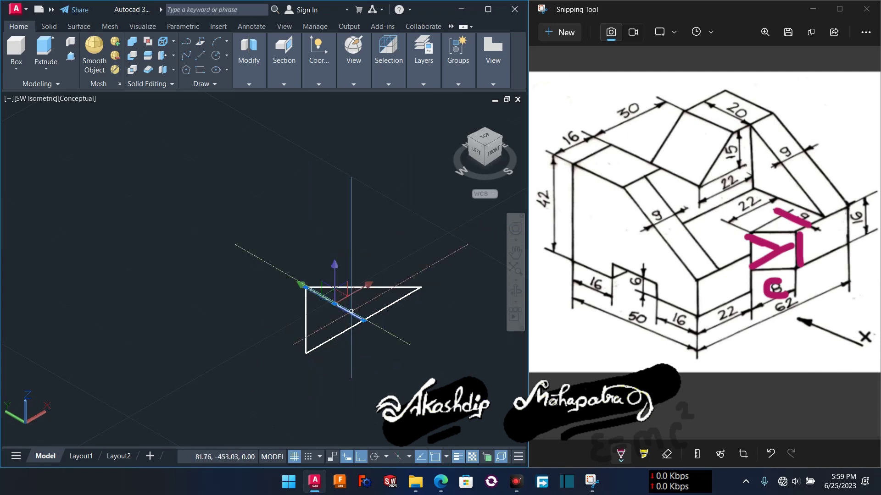
pyautogui.scroll(-2, 315, 293)
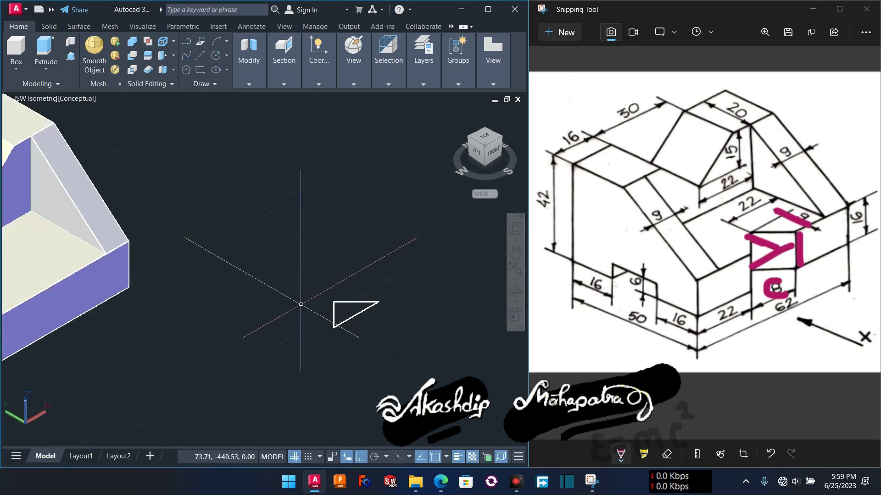
# Move the triangle profile from its corner onto the block's front corner.
pyautogui.click(339, 251)
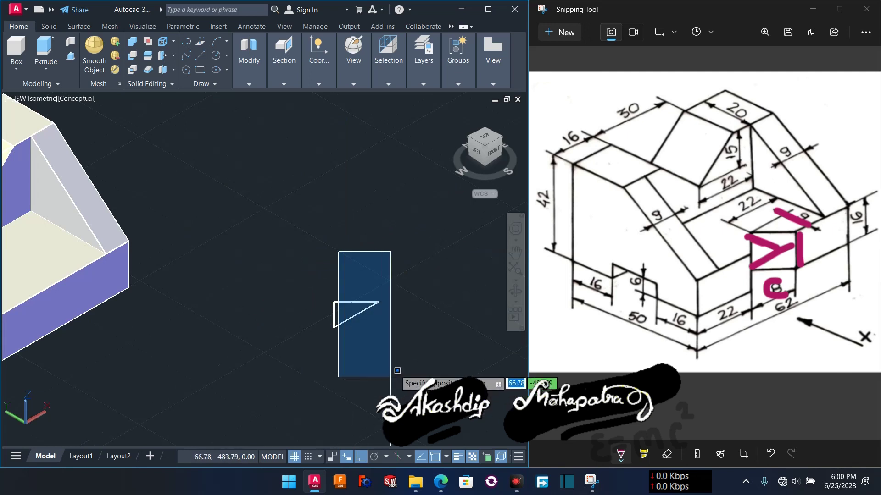
pyautogui.click(384, 372)
pyautogui.click(309, 368)
pyautogui.click(398, 254)
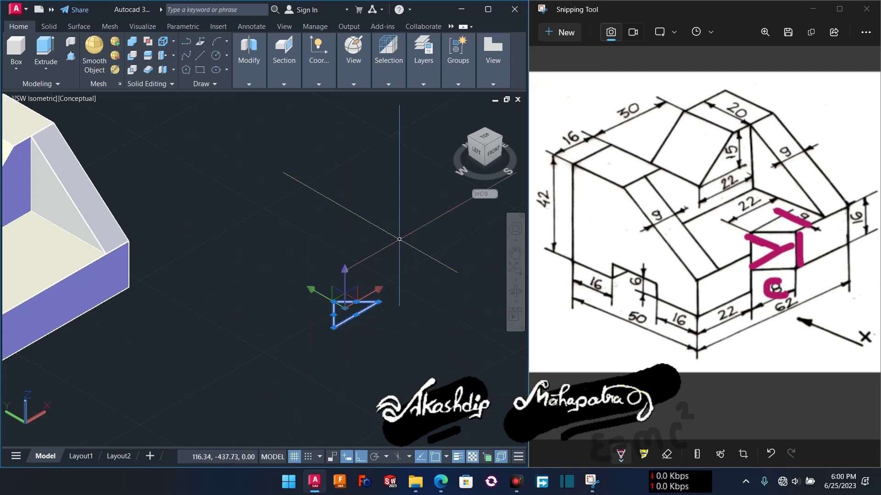
pyautogui.write('m')
pyautogui.press('Return')
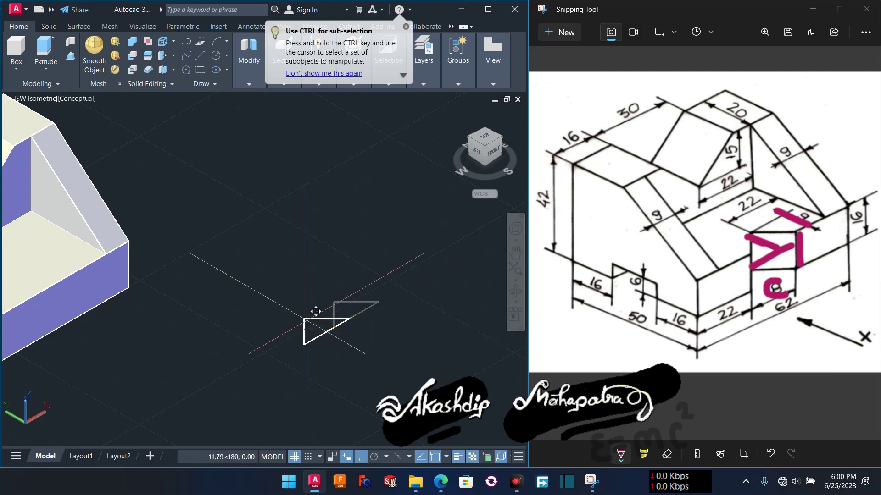
pyautogui.moveTo(246, 322); pyautogui.dragTo(378, 301, button='middle')
pyautogui.click(466, 305)
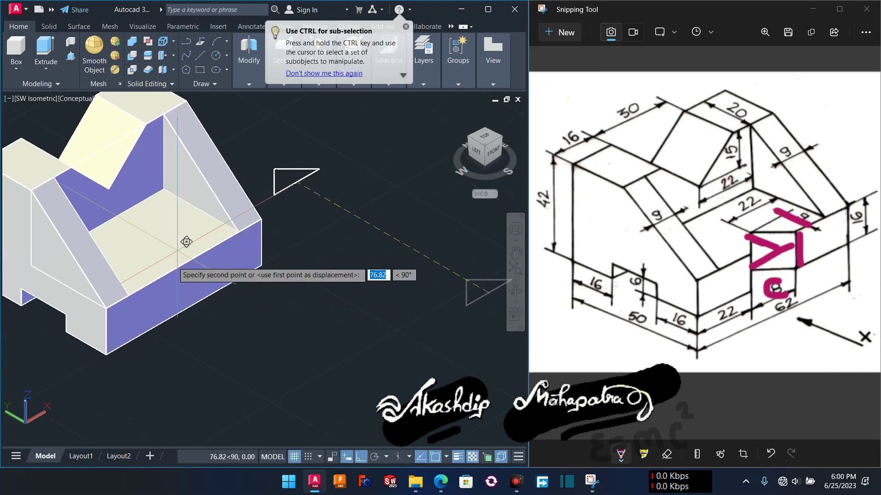
pyautogui.click(183, 263)
pyautogui.scroll(3, 192, 255)
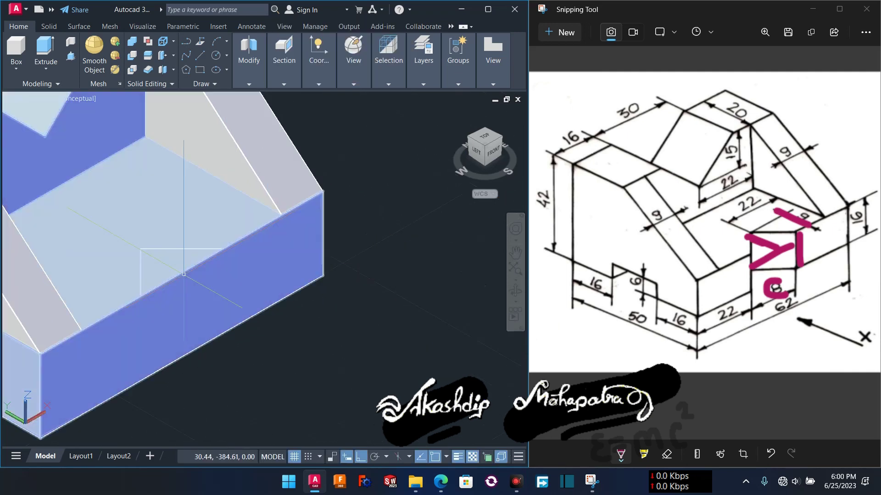
pyautogui.scroll(2, 206, 261)
pyautogui.moveTo(217, 269); pyautogui.dragTo(241, 257, button='middle')
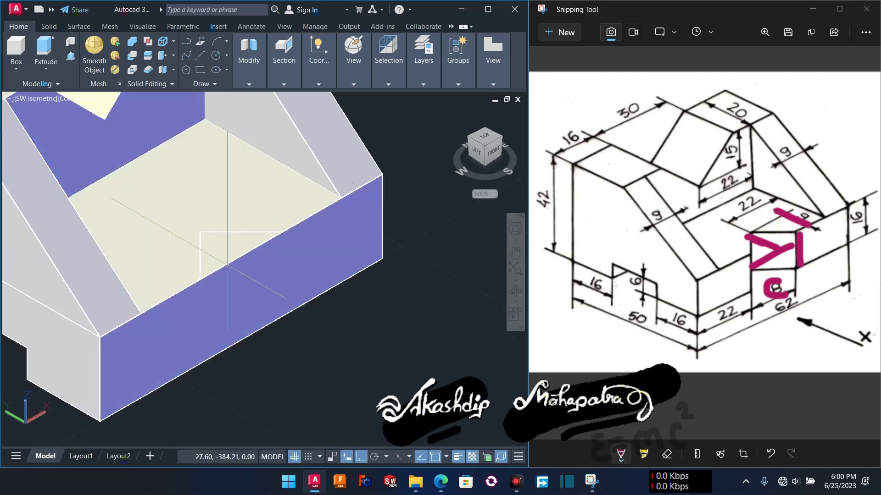
# Press-pull the triangle area into the block to cut the front notch.
pyautogui.click(70, 57)
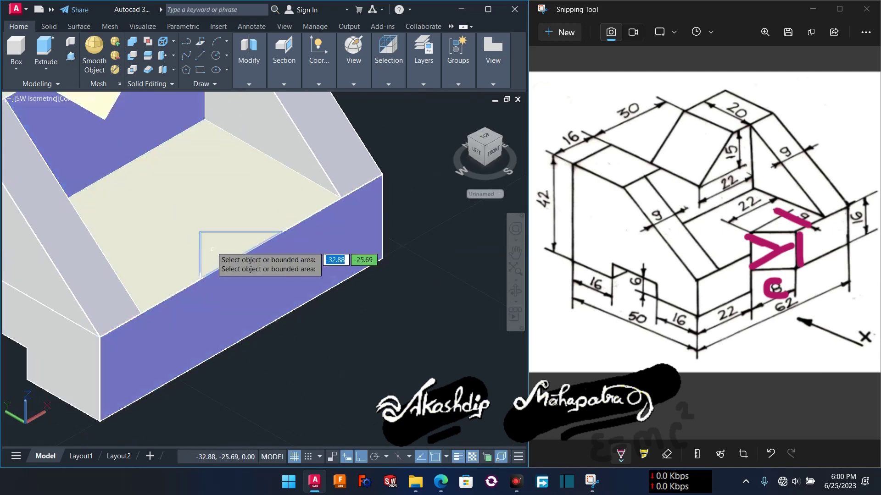
pyautogui.click(207, 247)
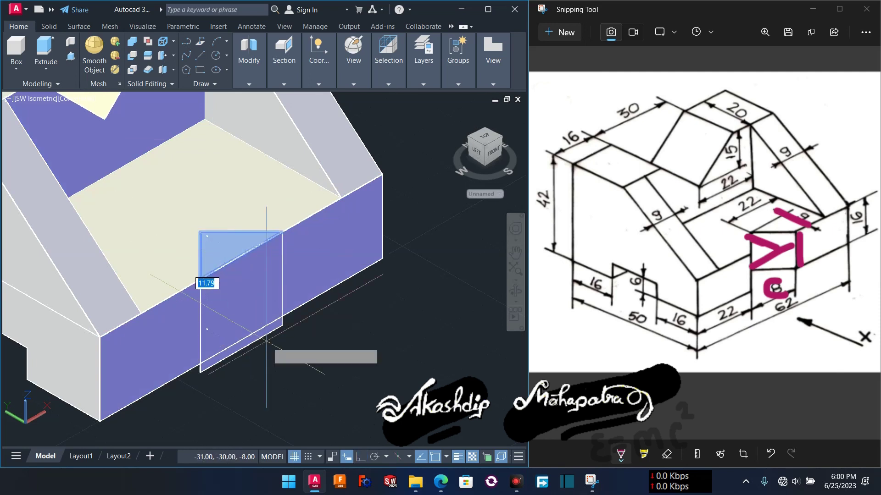
pyautogui.click(276, 351)
pyautogui.scroll(-5, 276, 352)
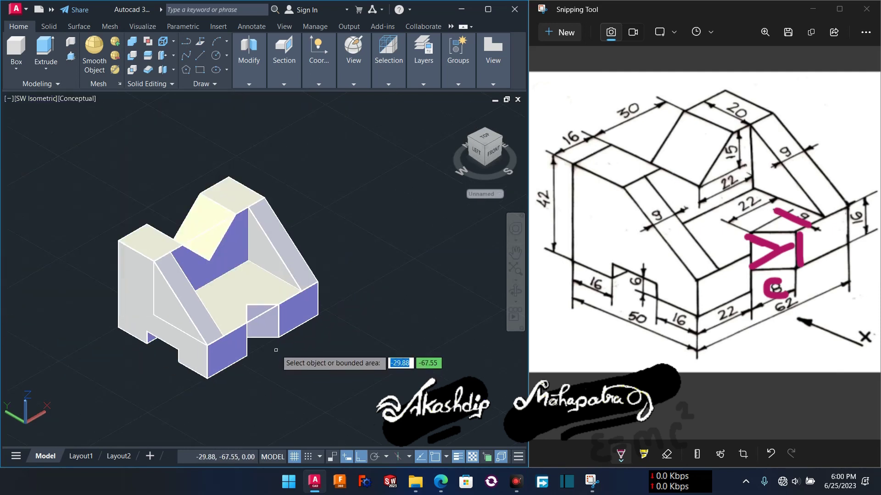
# Move the finished solid away from its construction sketches.
pyautogui.press('Escape')
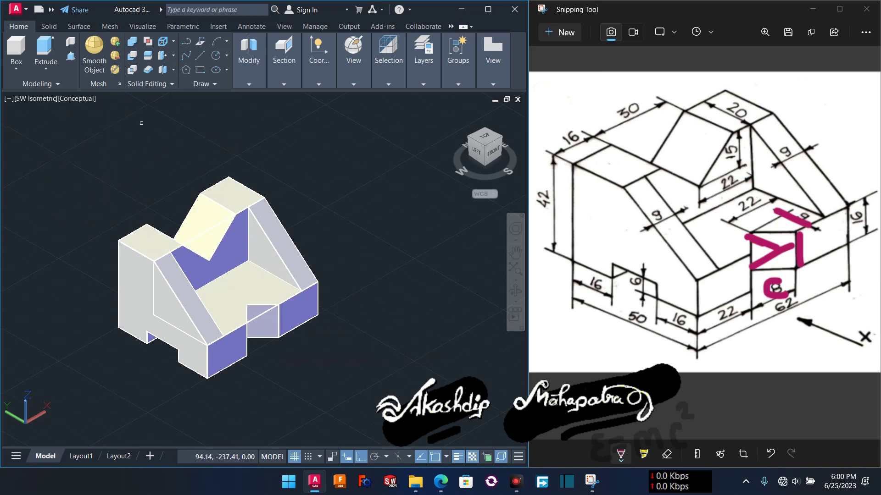
pyautogui.click(48, 143)
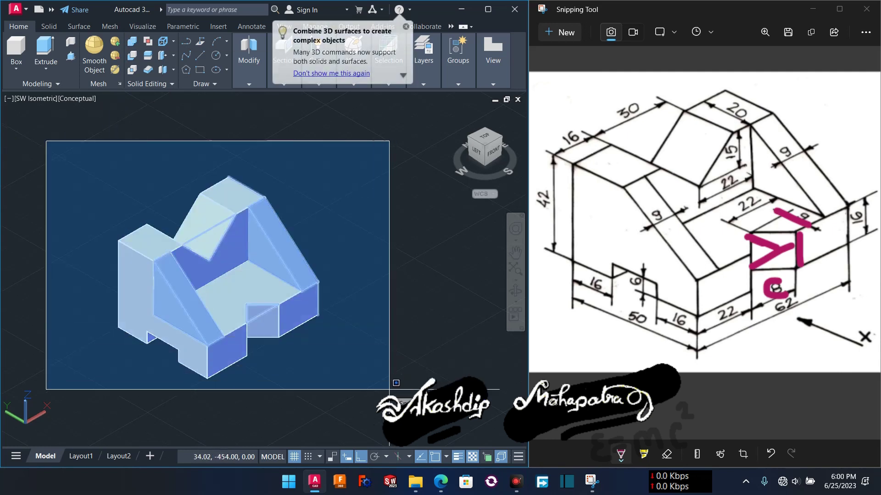
pyautogui.click(386, 393)
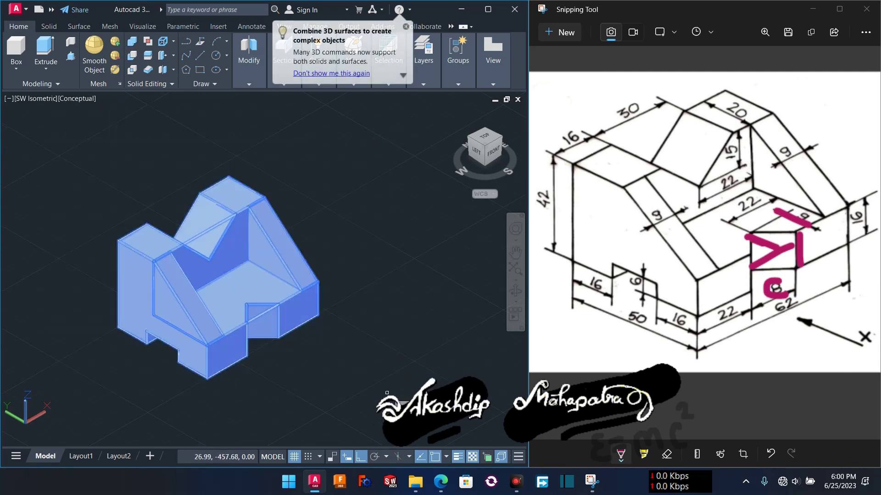
pyautogui.click(193, 266)
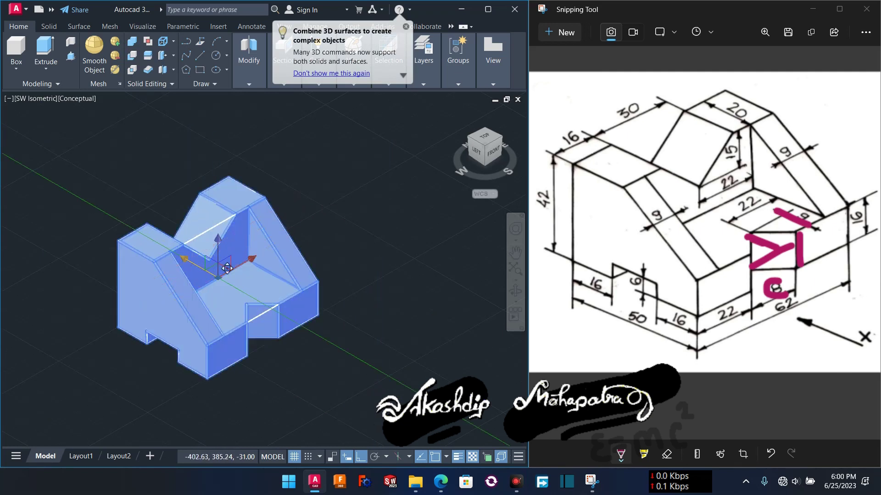
pyautogui.click(227, 267)
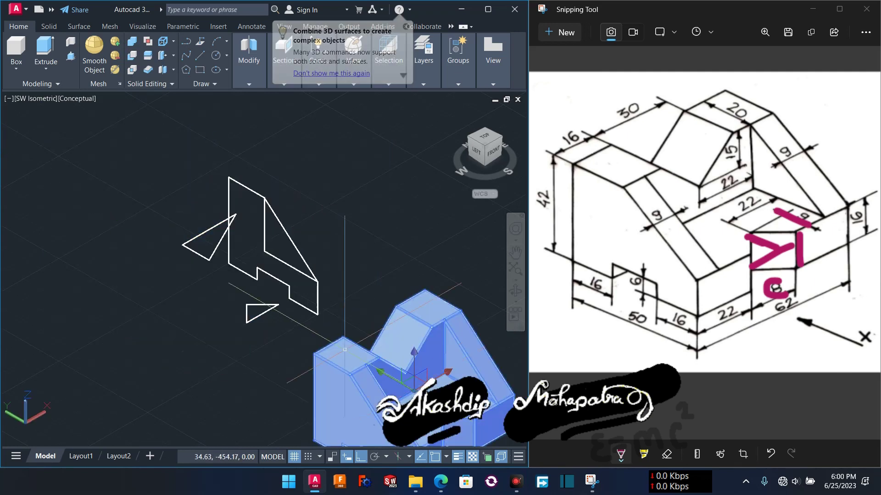
pyautogui.press('Escape')
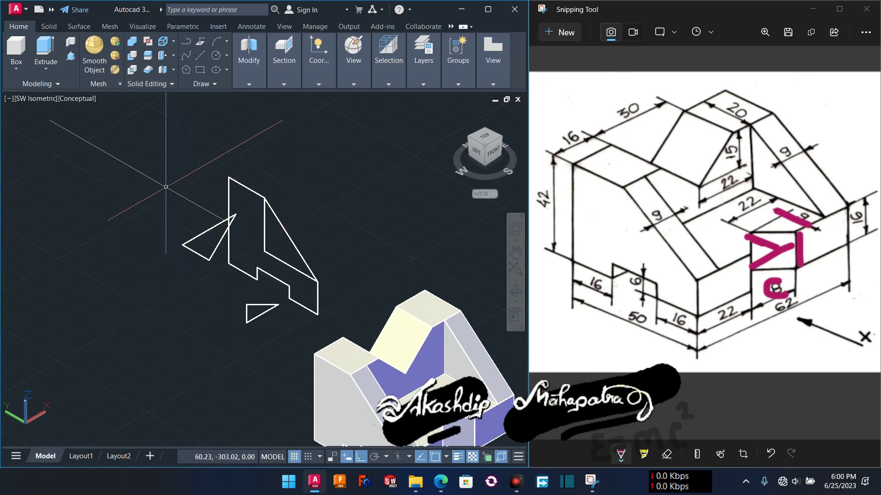
# Crossing-select the leftover profile and triangle sketch lines and delete them.
pyautogui.click(338, 320)
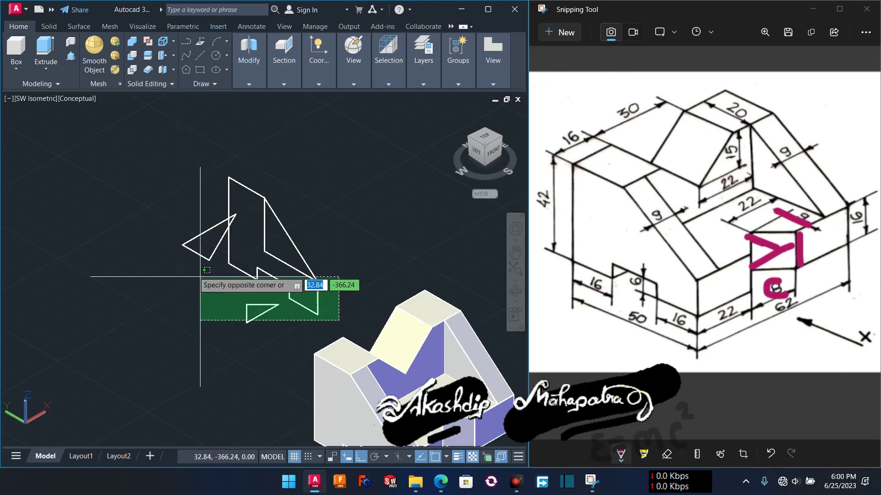
pyautogui.click(121, 186)
pyautogui.press('Delete')
pyautogui.scroll(-3, 185, 263)
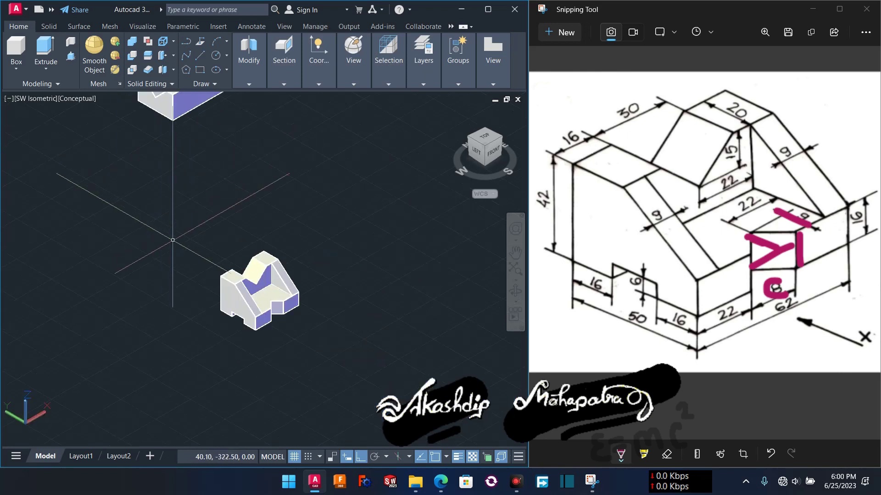
# Drag the notched block with the move gizmo next to the four earlier solids.
pyautogui.scroll(-2, 184, 246)
pyautogui.scroll(-2, 214, 223)
pyautogui.moveTo(216, 224); pyautogui.dragTo(216, 262, button='middle')
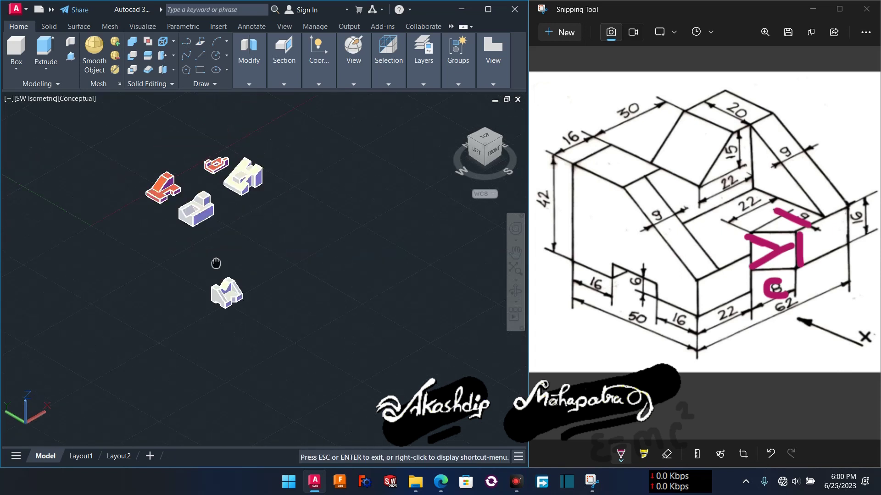
pyautogui.click(258, 275)
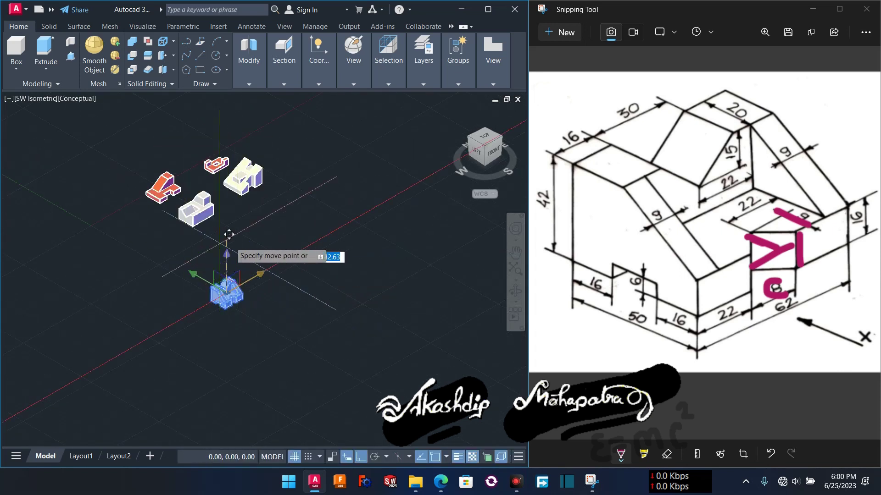
pyautogui.click(282, 250)
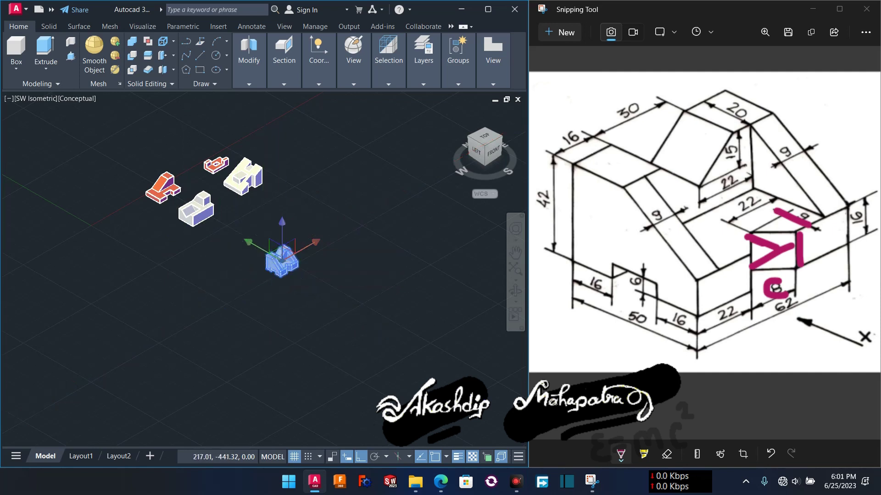
pyautogui.scroll(3, 283, 257)
pyautogui.click(288, 251)
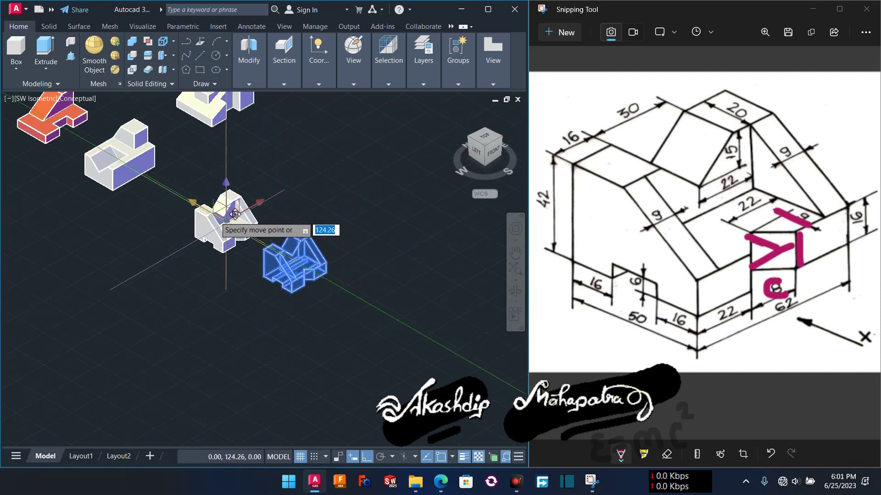
pyautogui.click(234, 214)
pyautogui.scroll(-2, 220, 231)
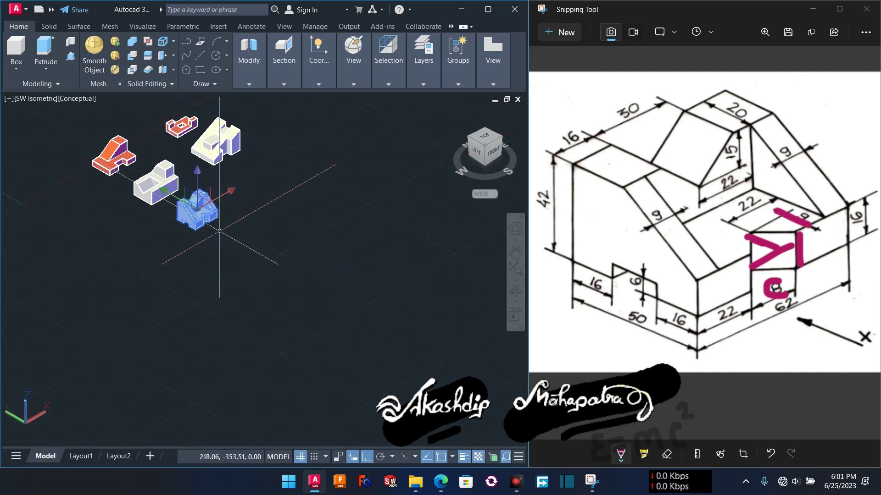
pyautogui.press('Escape')
# Pan and zoom to view all five modeled parts together.
pyautogui.moveTo(220, 231); pyautogui.dragTo(246, 291, button='middle')
pyautogui.scroll(2, 250, 290)
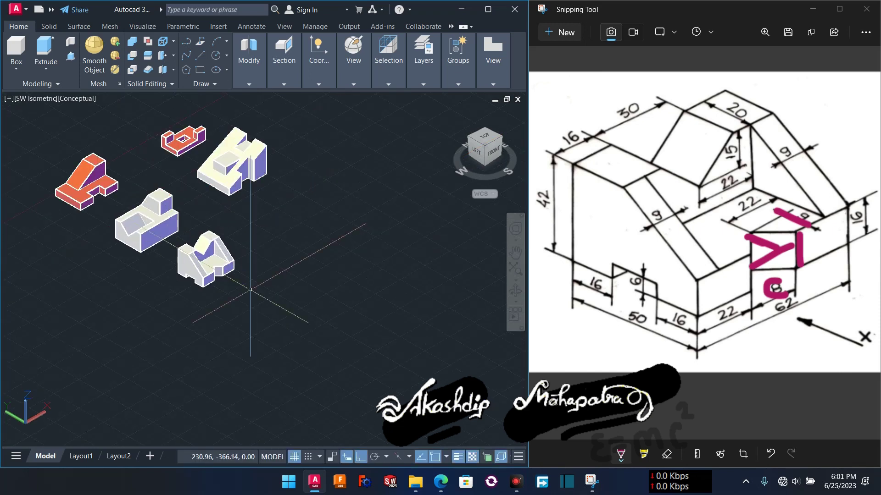
pyautogui.scroll(1, 208, 239)
pyautogui.scroll(1, 209, 239)
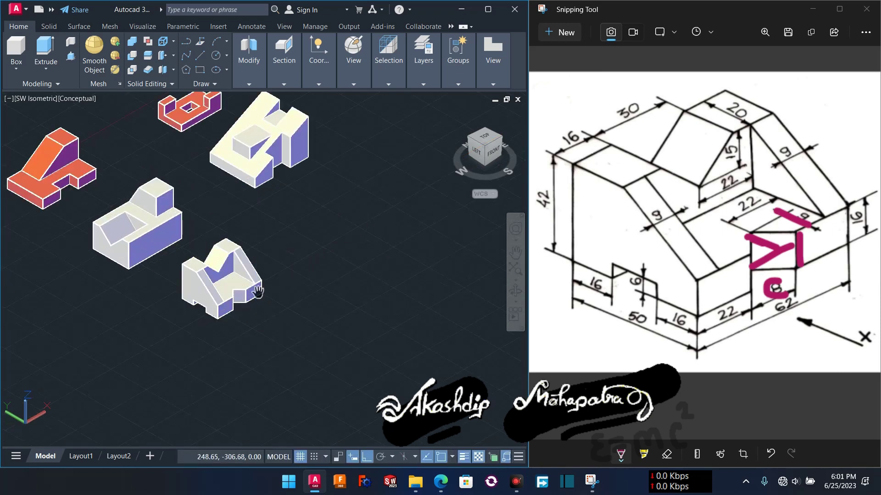
pyautogui.scroll(1, 209, 239)
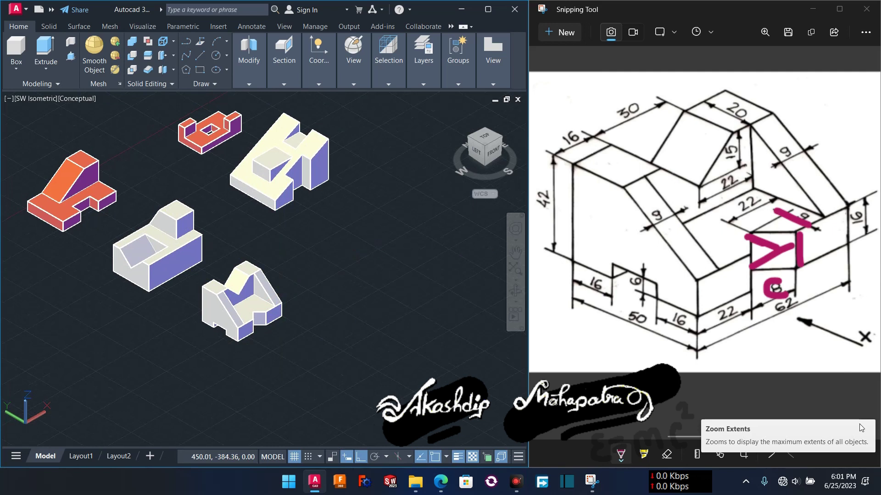